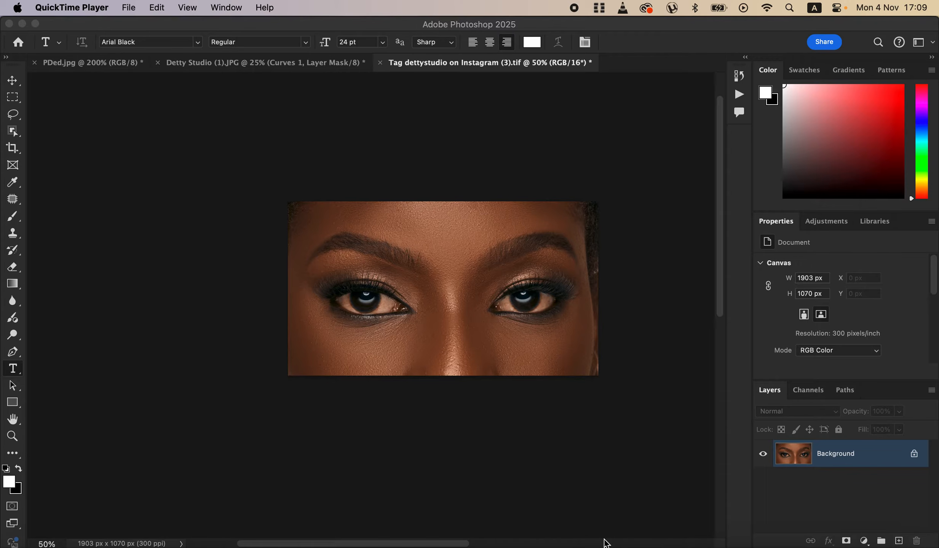
Add a Hue/Saturation adjustment layer above the Background layer of the eye close-up photo
{"action": "left_click", "coordinate": [645, 106]}
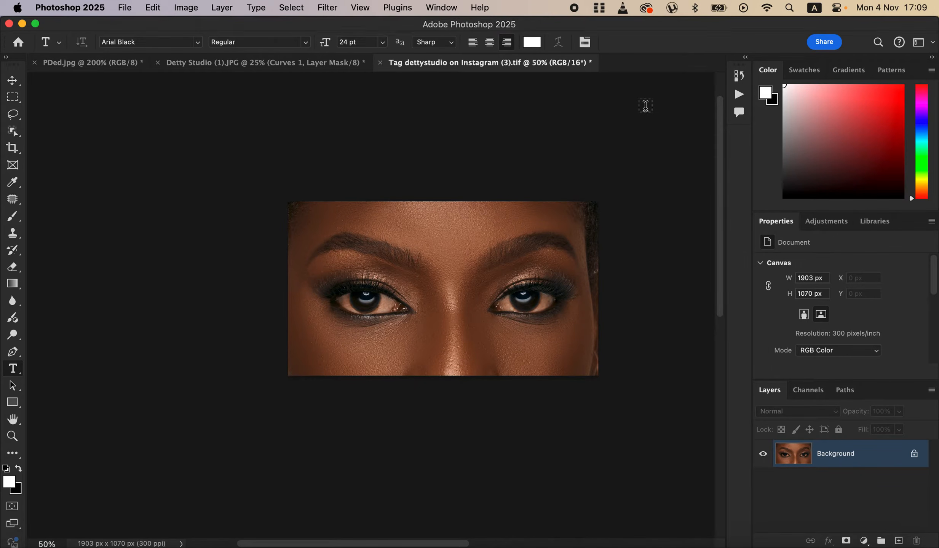
{"action": "left_click", "coordinate": [16, 113]}
{"action": "key", "text": "super+equal"}
{"action": "key", "text": "super+equal"}
{"action": "key", "text": "super+equal"}
{"action": "key", "text": "super+equal"}
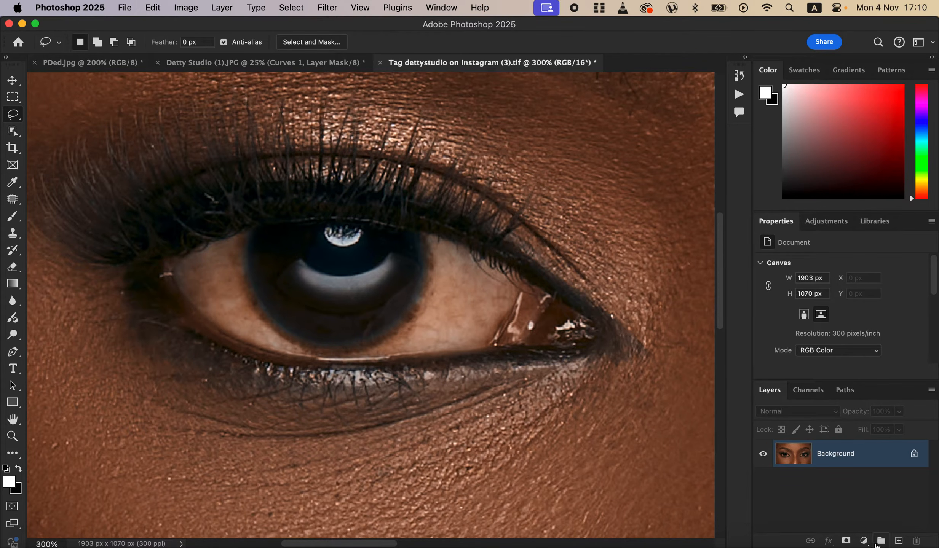
{"action": "left_click", "coordinate": [864, 542]}
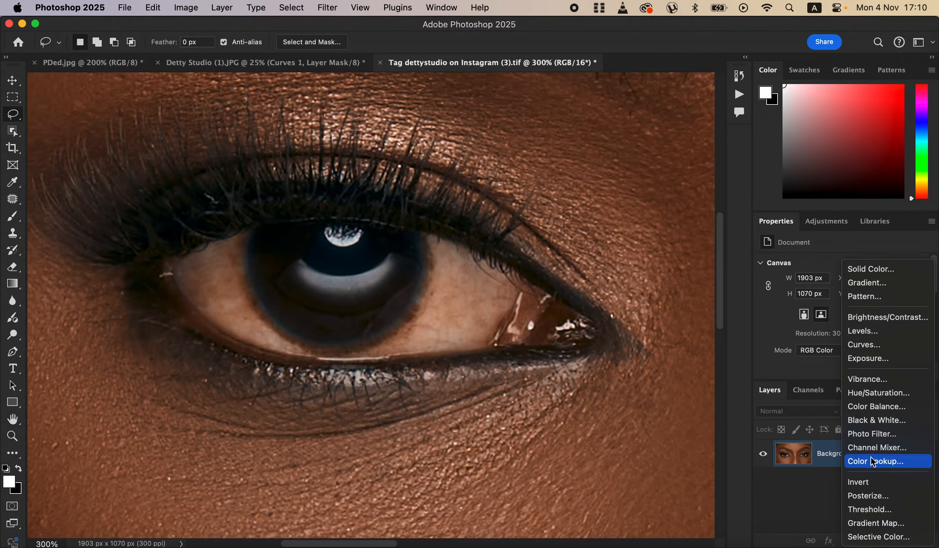
{"action": "left_click", "coordinate": [875, 395]}
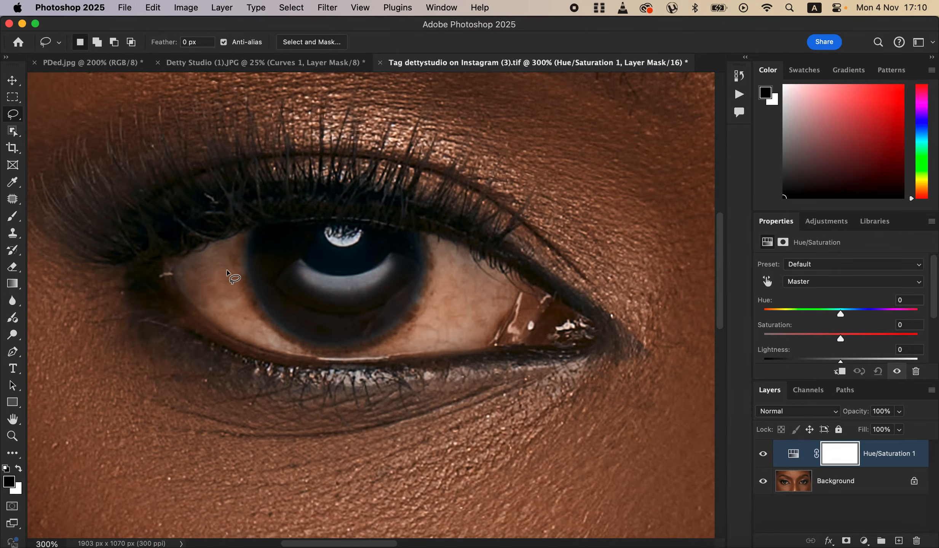
Keep the Master range in the Hue/Saturation adjustment and set Saturation to -77 and Lightness to +3
{"action": "left_click", "coordinate": [831, 289]}
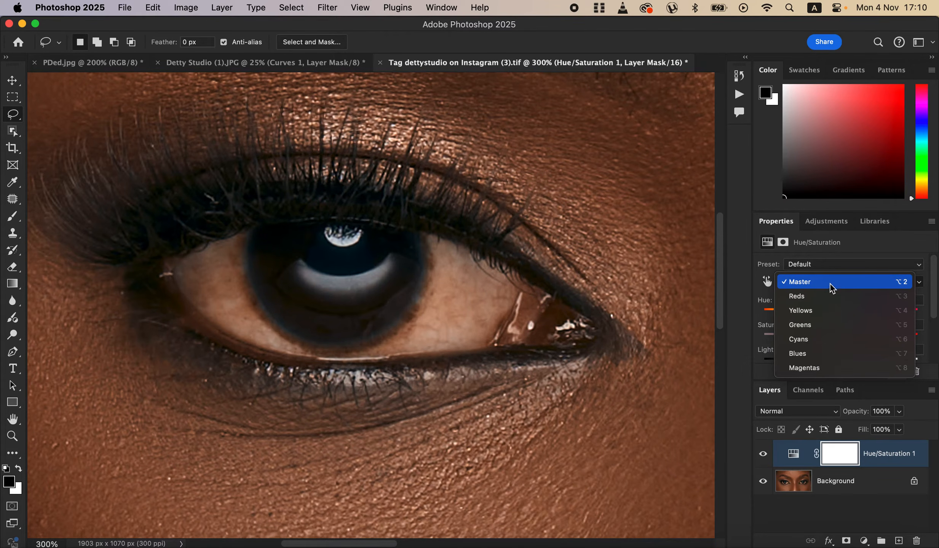
{"action": "left_click", "coordinate": [833, 289]}
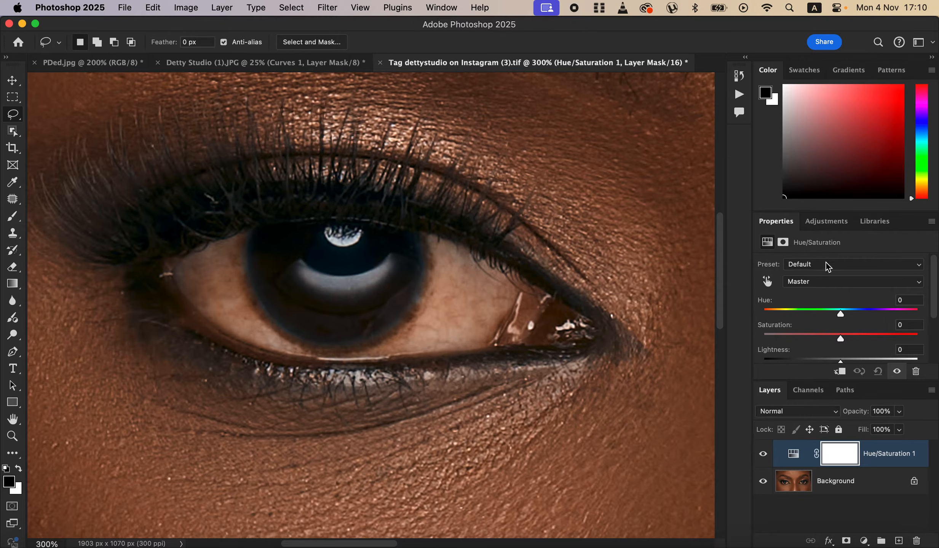
{"action": "left_click", "coordinate": [824, 286]}
{"action": "left_click", "coordinate": [824, 286]}
{"action": "left_click_drag", "start_coordinate": [840, 338], "coordinate": [784, 350]}
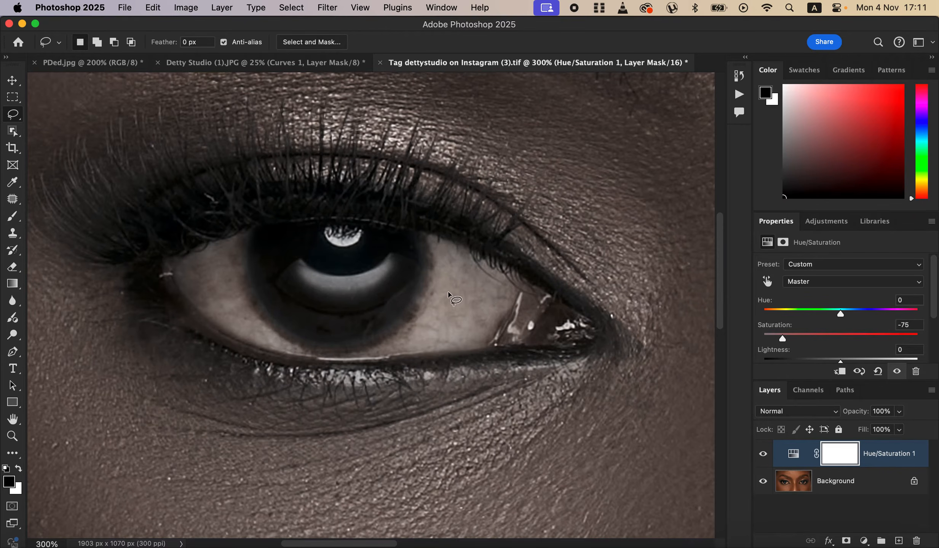
{"action": "left_click_drag", "start_coordinate": [782, 336], "coordinate": [780, 337]}
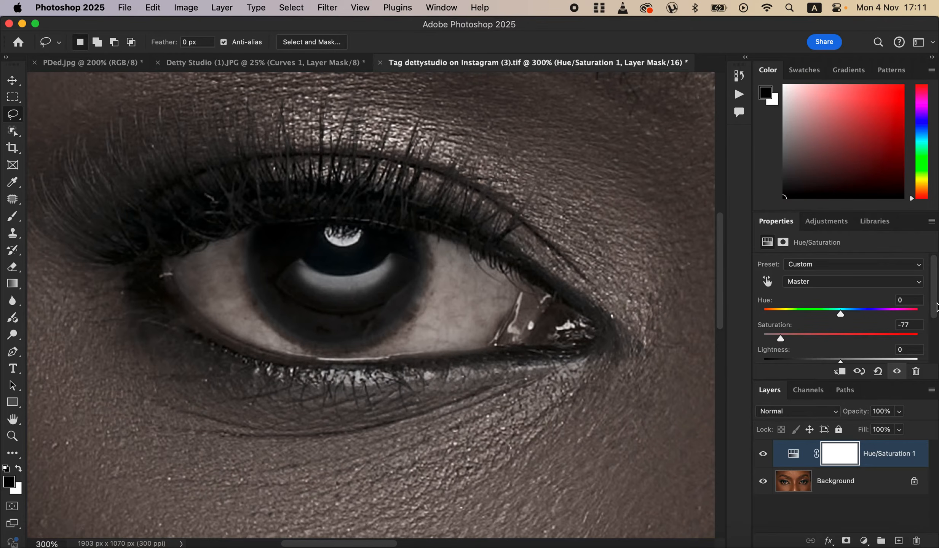
{"action": "scroll", "coordinate": [937, 306], "scroll_direction": "down", "scroll_amount": 2}
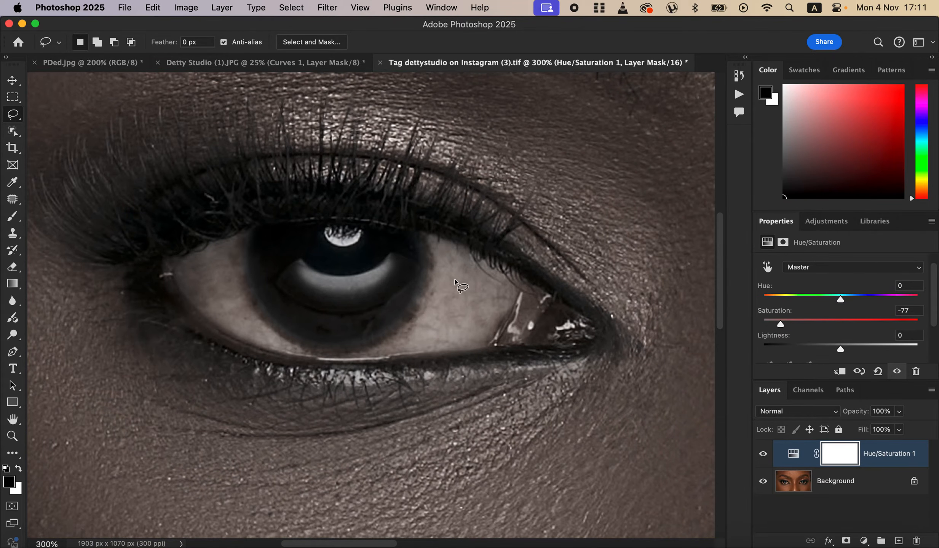
{"action": "left_click_drag", "start_coordinate": [841, 350], "coordinate": [843, 346]}
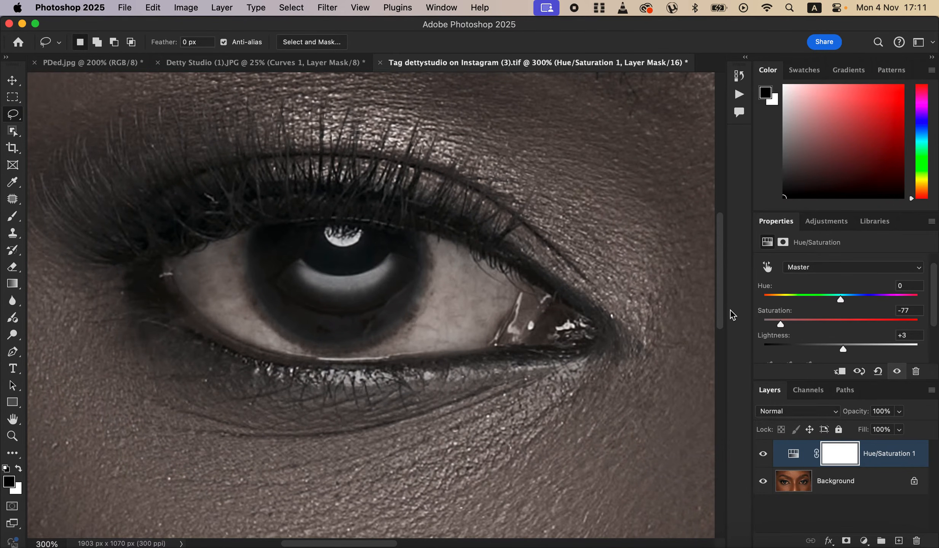
Invert the Hue/Saturation layer's mask to black to hide the adjustment
{"action": "key", "text": "super+minus"}
{"action": "key", "text": "super+minus"}
{"action": "key", "text": "super+minus"}
{"action": "key", "text": "super+minus"}
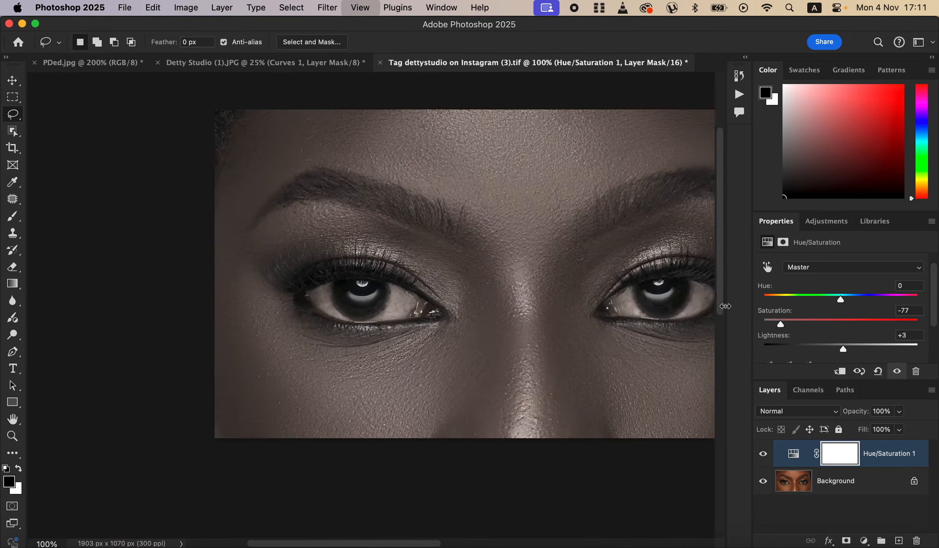
{"action": "key", "text": "super+equal"}
{"action": "key", "text": "super+equal"}
{"action": "key", "text": "super+equal"}
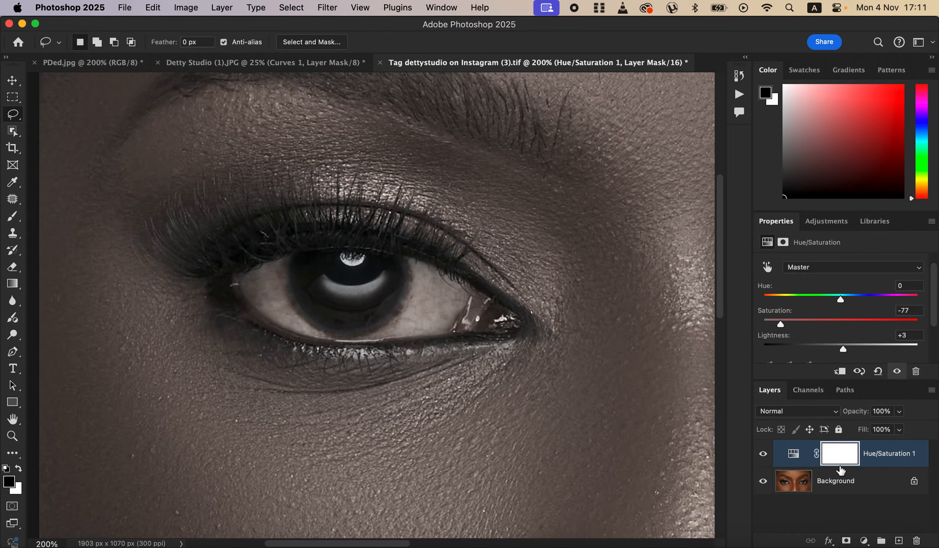
{"action": "key", "text": "super+i"}
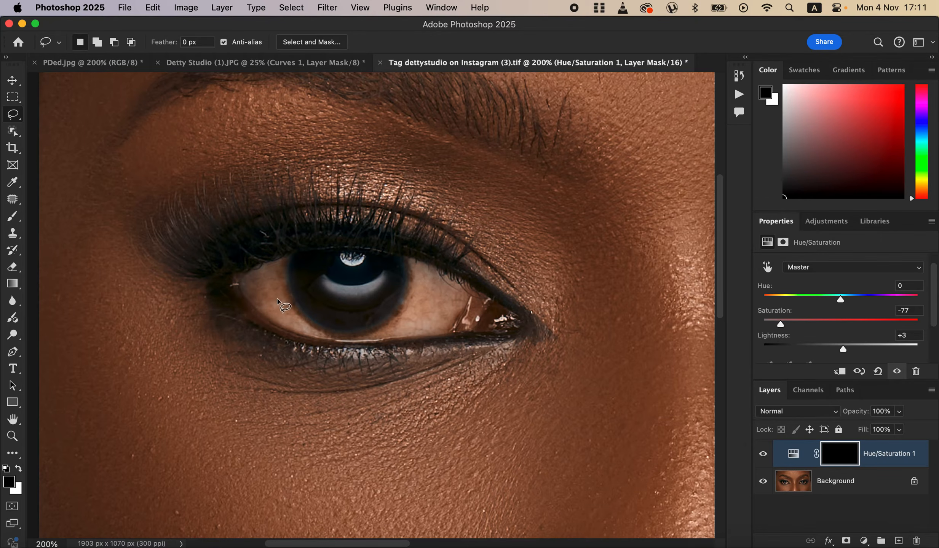
Set up the Brush tool with a soft round tip at 0% hardness and white as the foreground colour
{"action": "left_click_drag", "start_coordinate": [14, 225], "coordinate": [66, 220]}
{"action": "left_click", "coordinate": [94, 43]}
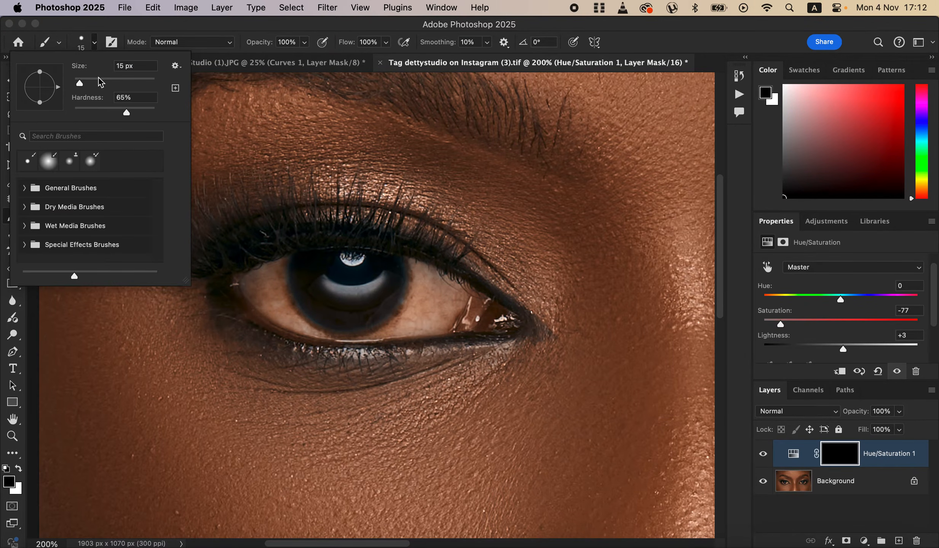
{"action": "left_click_drag", "start_coordinate": [126, 113], "coordinate": [61, 113]}
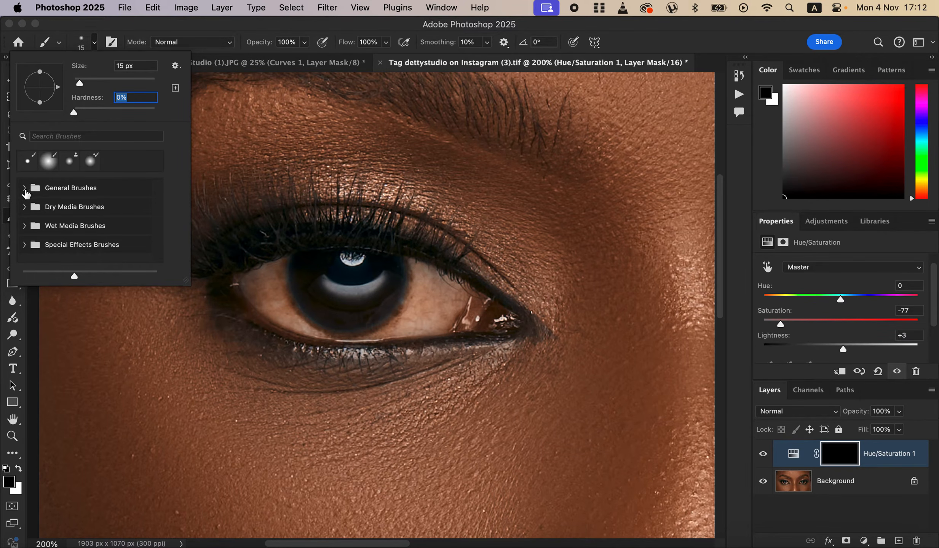
{"action": "left_click", "coordinate": [25, 191]}
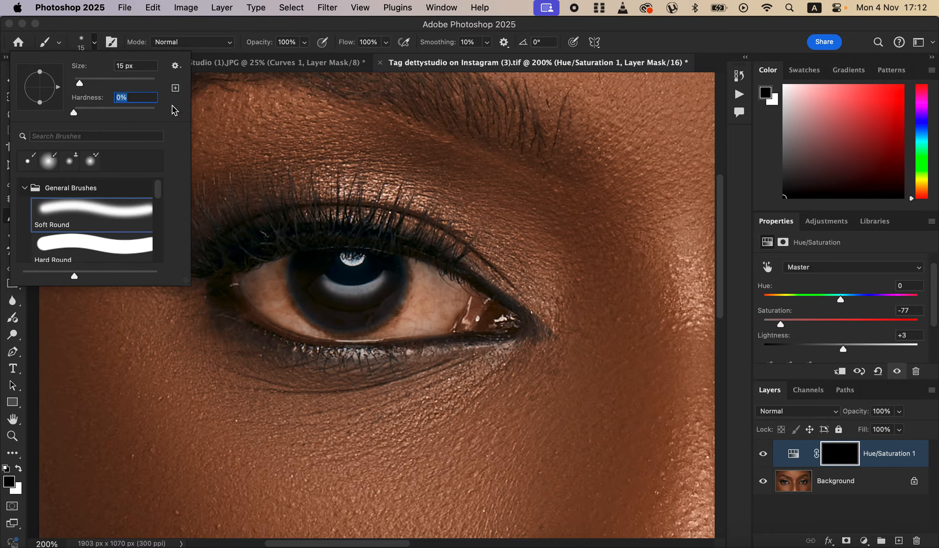
{"action": "left_click", "coordinate": [201, 30]}
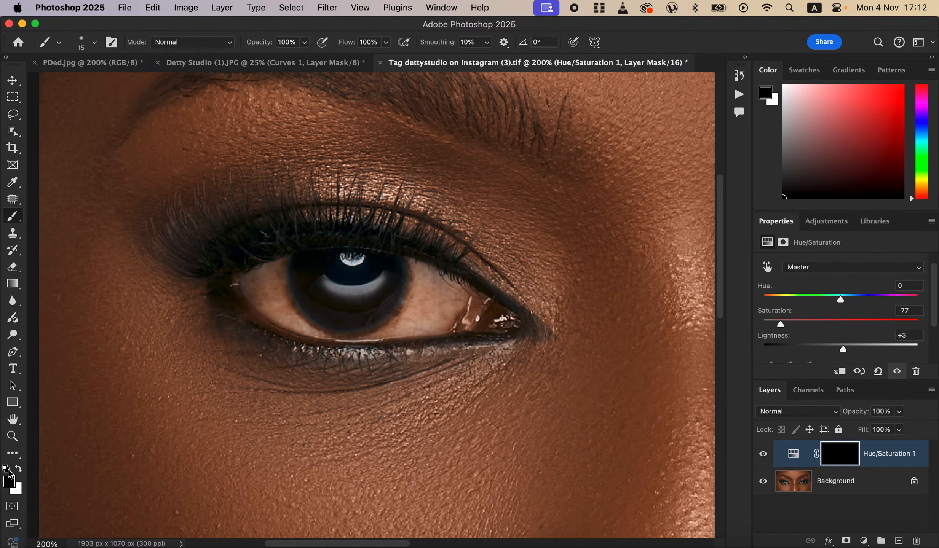
{"action": "key", "text": "x"}
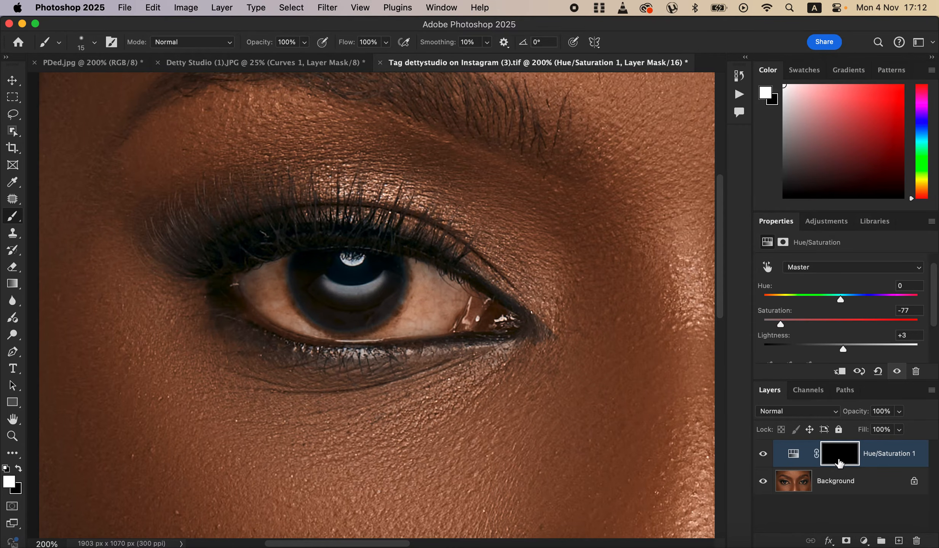
Enlarge the brush to 45 px and paint white on the mask over the white of the image's left eye
{"action": "key", "text": "bracketright"}
{"action": "key", "text": "bracketright"}
{"action": "key", "text": "bracketright"}
{"action": "key", "text": "bracketright"}
{"action": "key", "text": "bracketright"}
{"action": "key", "text": "bracketright"}
{"action": "mouse_move", "coordinate": [274, 273]}
{"action": "left_mouse_down"}
{"action": "mouse_move", "coordinate": [279, 297]}
{"action": "mouse_move", "coordinate": [278, 263]}
{"action": "mouse_move", "coordinate": [265, 283]}
{"action": "mouse_move", "coordinate": [269, 301]}
{"action": "mouse_move", "coordinate": [281, 312]}
{"action": "mouse_move", "coordinate": [287, 304]}
{"action": "mouse_move", "coordinate": [273, 265]}
{"action": "mouse_move", "coordinate": [302, 323]}
{"action": "mouse_move", "coordinate": [341, 328]}
{"action": "mouse_move", "coordinate": [382, 324]}
{"action": "mouse_move", "coordinate": [416, 295]}
{"action": "mouse_move", "coordinate": [416, 274]}
{"action": "mouse_move", "coordinate": [453, 293]}
{"action": "mouse_move", "coordinate": [430, 319]}
{"action": "mouse_move", "coordinate": [357, 332]}
{"action": "mouse_move", "coordinate": [318, 328]}
{"action": "mouse_move", "coordinate": [290, 309]}
{"action": "mouse_move", "coordinate": [264, 280]}
{"action": "mouse_move", "coordinate": [270, 268]}
{"action": "mouse_move", "coordinate": [445, 299]}
{"action": "mouse_move", "coordinate": [420, 315]}
{"action": "mouse_move", "coordinate": [422, 291]}
{"action": "mouse_move", "coordinate": [415, 326]}
{"action": "mouse_move", "coordinate": [445, 322]}
{"action": "mouse_move", "coordinate": [449, 287]}
{"action": "mouse_move", "coordinate": [494, 312]}
{"action": "left_mouse_up"}
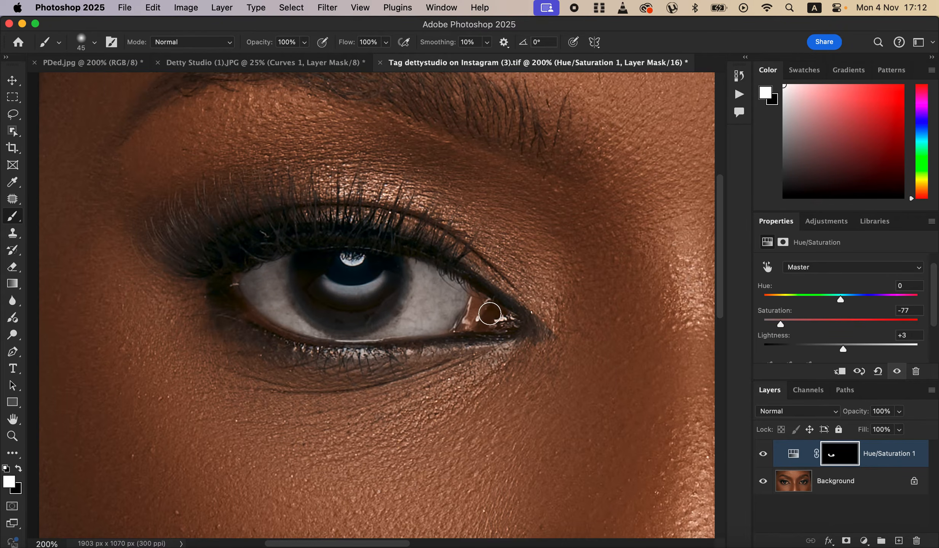
{"action": "left_click_drag", "start_coordinate": [433, 275], "coordinate": [415, 260]}
{"action": "mouse_move", "coordinate": [279, 279]}
{"action": "left_mouse_down"}
{"action": "mouse_move", "coordinate": [257, 283]}
{"action": "mouse_move", "coordinate": [280, 267]}
{"action": "mouse_move", "coordinate": [274, 285]}
{"action": "left_mouse_up"}
Paint white on the mask over the white of the image's right eye
{"action": "mouse_move", "coordinate": [578, 272]}
{"action": "left_mouse_down"}
{"action": "mouse_move", "coordinate": [481, 276]}
{"action": "mouse_move", "coordinate": [275, 251]}
{"action": "left_mouse_up"}
{"action": "mouse_move", "coordinate": [662, 255]}
{"action": "left_mouse_down"}
{"action": "mouse_move", "coordinate": [521, 258]}
{"action": "mouse_move", "coordinate": [461, 277]}
{"action": "left_mouse_up"}
{"action": "mouse_move", "coordinate": [572, 250]}
{"action": "left_mouse_down"}
{"action": "mouse_move", "coordinate": [573, 277]}
{"action": "mouse_move", "coordinate": [580, 239]}
{"action": "mouse_move", "coordinate": [591, 266]}
{"action": "mouse_move", "coordinate": [602, 259]}
{"action": "mouse_move", "coordinate": [582, 280]}
{"action": "mouse_move", "coordinate": [575, 264]}
{"action": "mouse_move", "coordinate": [566, 286]}
{"action": "mouse_move", "coordinate": [550, 291]}
{"action": "mouse_move", "coordinate": [570, 237]}
{"action": "mouse_move", "coordinate": [600, 258]}
{"action": "mouse_move", "coordinate": [435, 257]}
{"action": "mouse_move", "coordinate": [431, 276]}
{"action": "mouse_move", "coordinate": [422, 265]}
{"action": "mouse_move", "coordinate": [439, 288]}
{"action": "mouse_move", "coordinate": [477, 293]}
{"action": "mouse_move", "coordinate": [461, 298]}
{"action": "mouse_move", "coordinate": [523, 303]}
{"action": "mouse_move", "coordinate": [567, 279]}
{"action": "mouse_move", "coordinate": [571, 255]}
{"action": "mouse_move", "coordinate": [598, 257]}
{"action": "mouse_move", "coordinate": [591, 244]}
{"action": "mouse_move", "coordinate": [568, 236]}
{"action": "mouse_move", "coordinate": [505, 262]}
{"action": "mouse_move", "coordinate": [418, 270]}
{"action": "mouse_move", "coordinate": [430, 245]}
{"action": "mouse_move", "coordinate": [405, 273]}
{"action": "mouse_move", "coordinate": [442, 289]}
{"action": "left_mouse_up"}
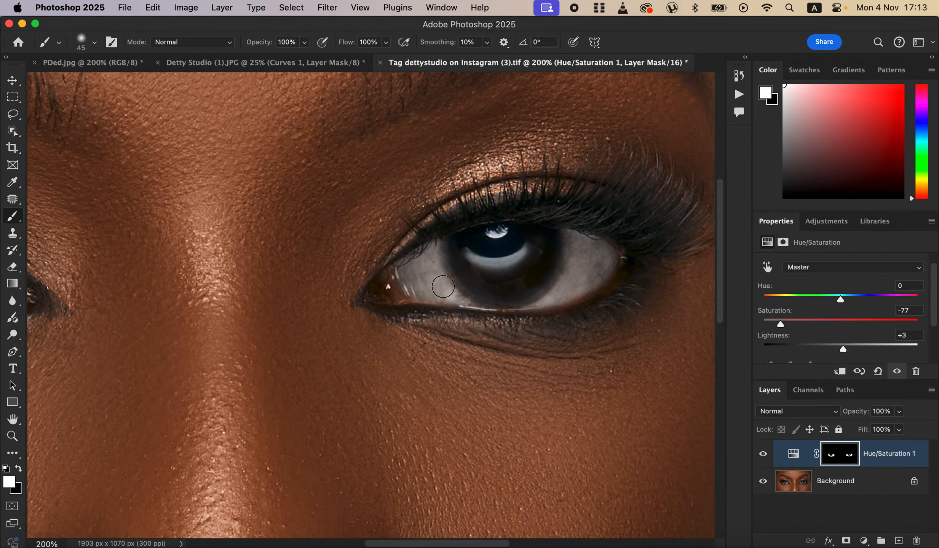
Compare the whole image with and without the Hue/Saturation layer
{"action": "key", "text": "super+minus"}
{"action": "key", "text": "super+minus"}
{"action": "key", "text": "super+minus"}
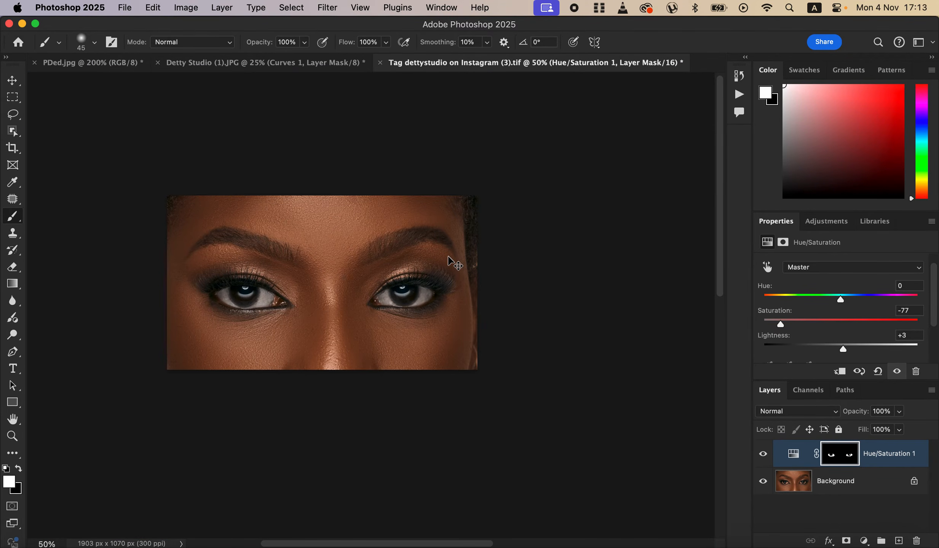
{"action": "key", "text": "super+plus"}
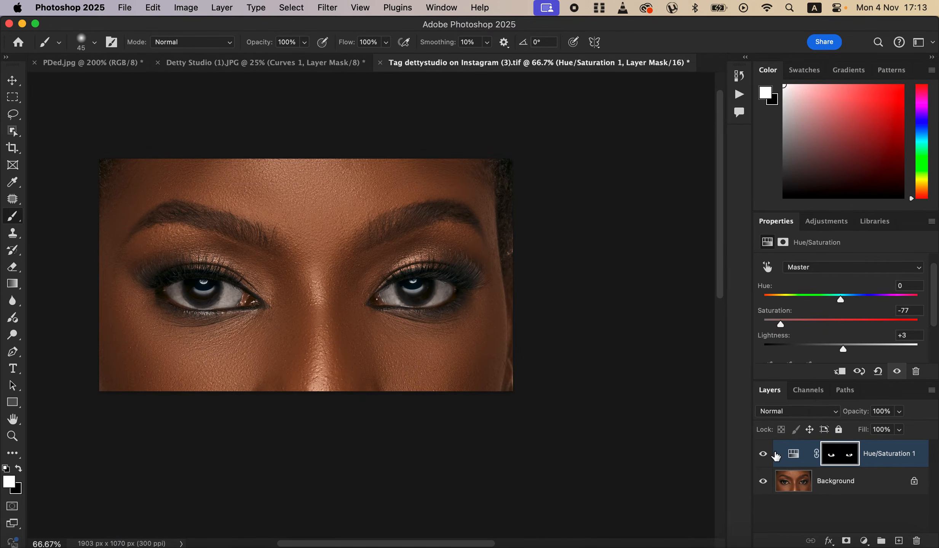
{"action": "left_click", "coordinate": [763, 457]}
{"action": "left_click", "coordinate": [763, 458]}
Try out the Hue/Saturation layer's opacity and delete the layer
{"action": "left_click", "coordinate": [898, 412]}
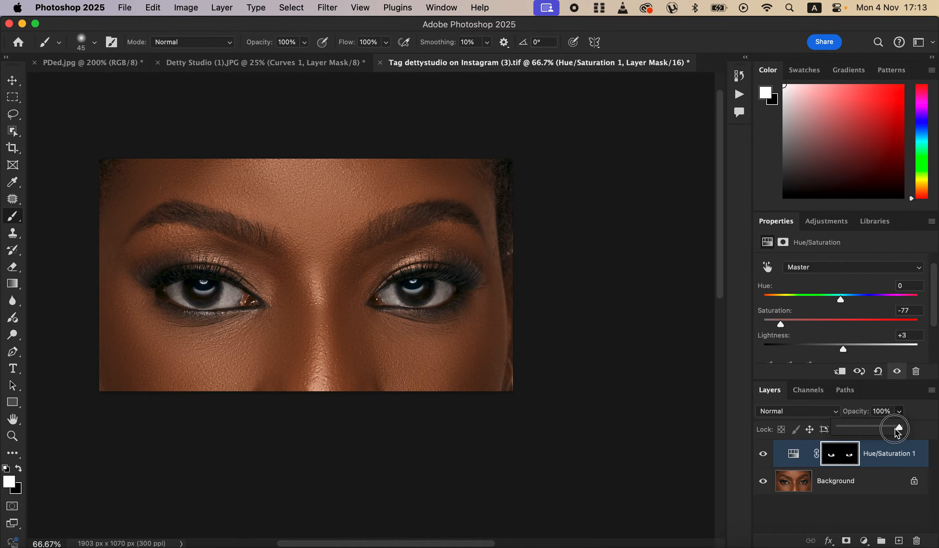
{"action": "left_click_drag", "start_coordinate": [888, 432], "coordinate": [918, 431]}
{"action": "left_click_drag", "start_coordinate": [915, 456], "coordinate": [919, 536]}
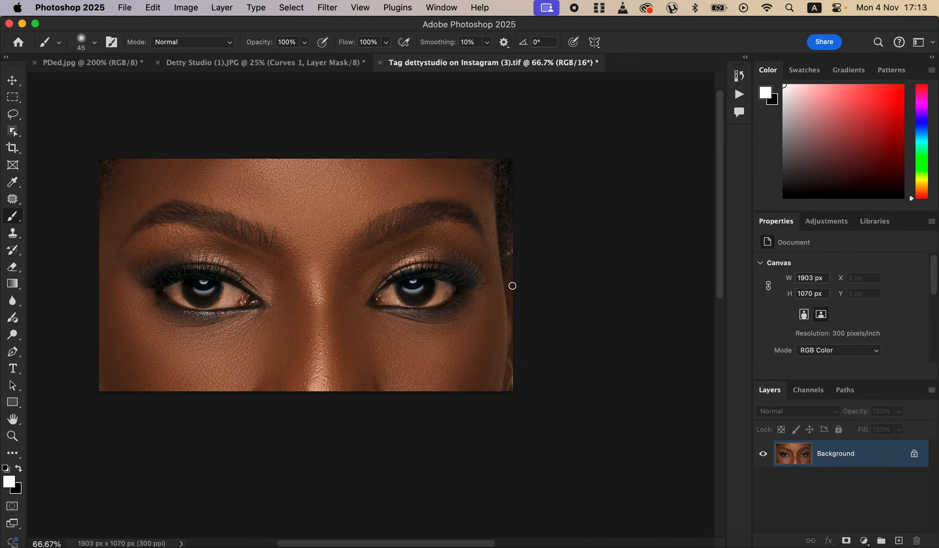
Create a new action set named EYE WHITENING
{"action": "left_click", "coordinate": [441, 6]}
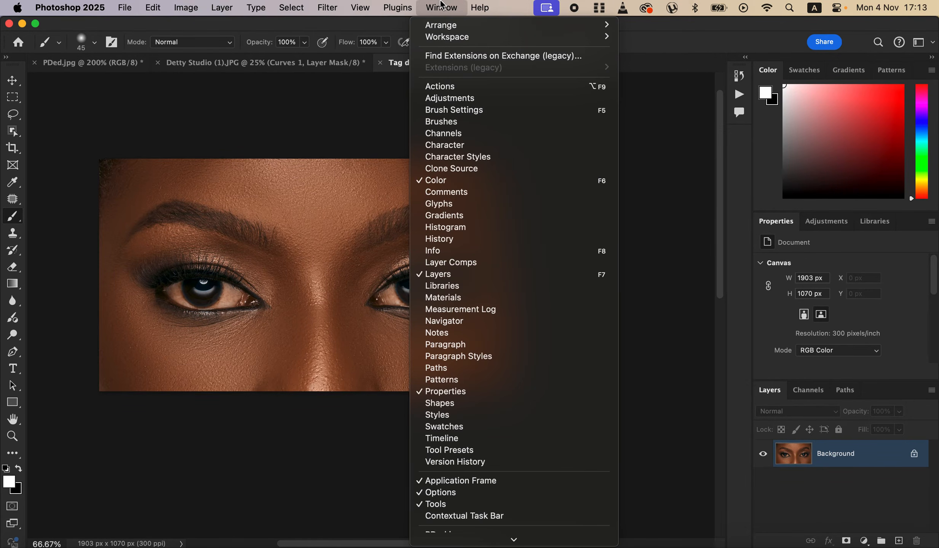
{"action": "left_click", "coordinate": [454, 87]}
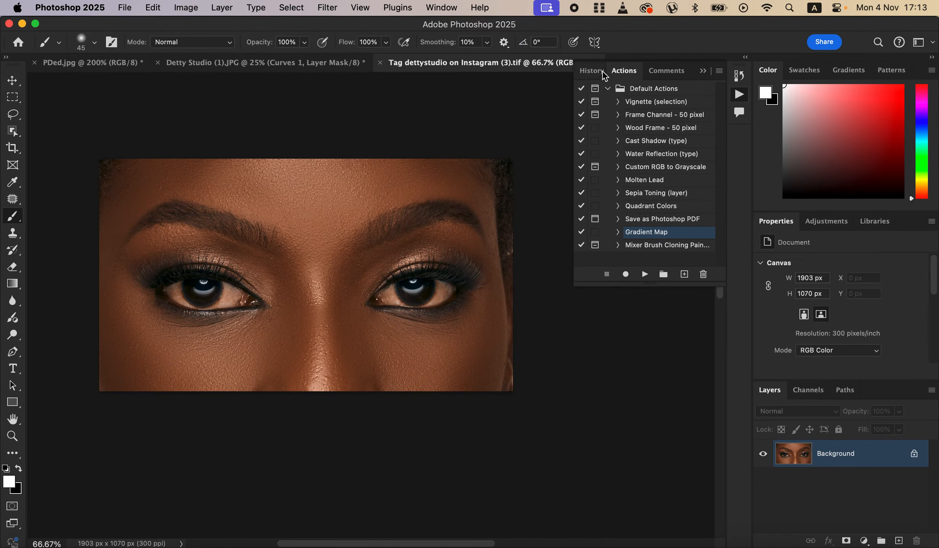
{"action": "left_click", "coordinate": [443, 7]}
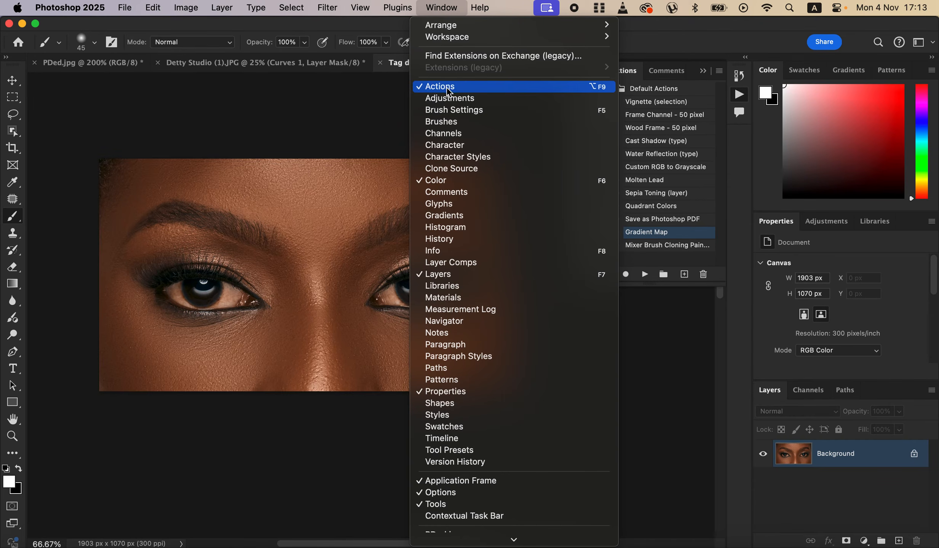
{"action": "left_click", "coordinate": [696, 59]}
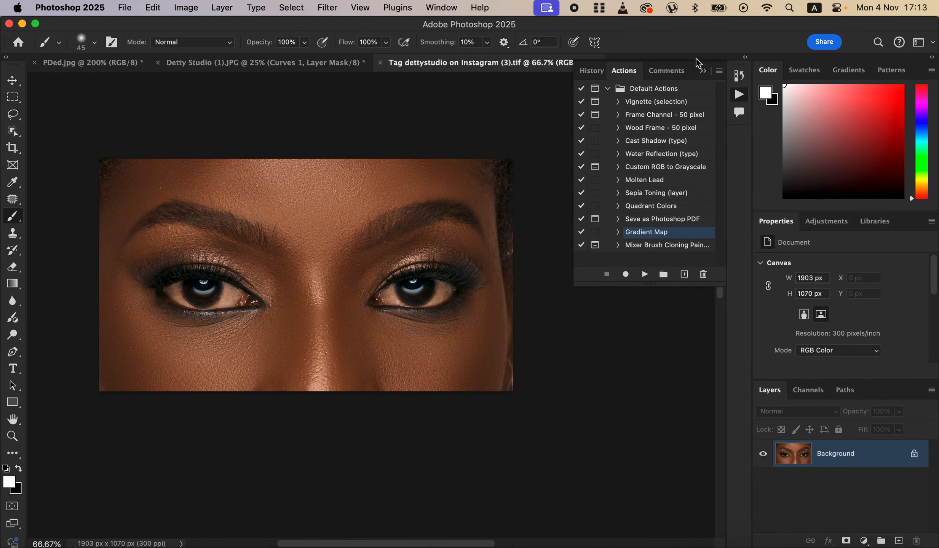
{"action": "left_click", "coordinate": [663, 274]}
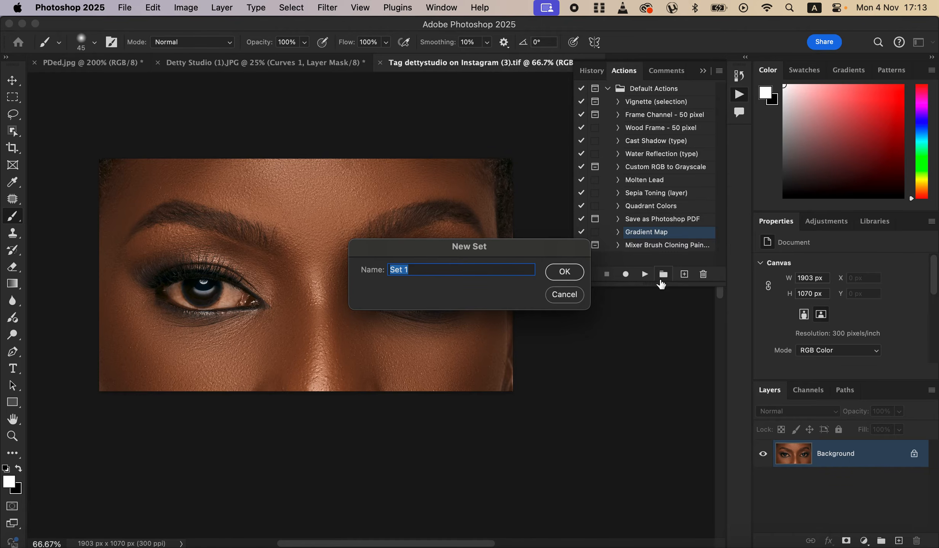
{"action": "type", "text": "EYE WHITENING"}
{"action": "left_click", "coordinate": [565, 273]}
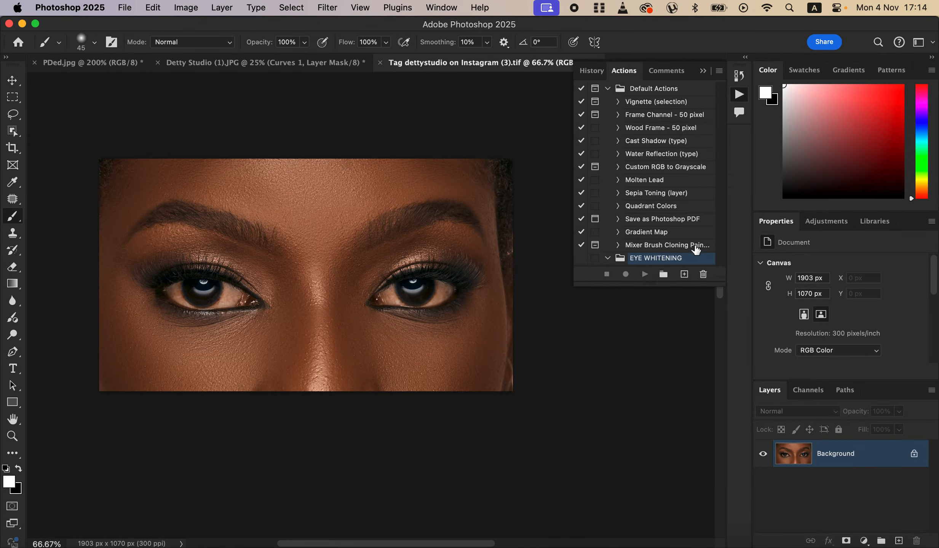
Create an action named Eyes in the EYE WHITENING set with the color Orange and start recording
{"action": "left_click", "coordinate": [684, 275]}
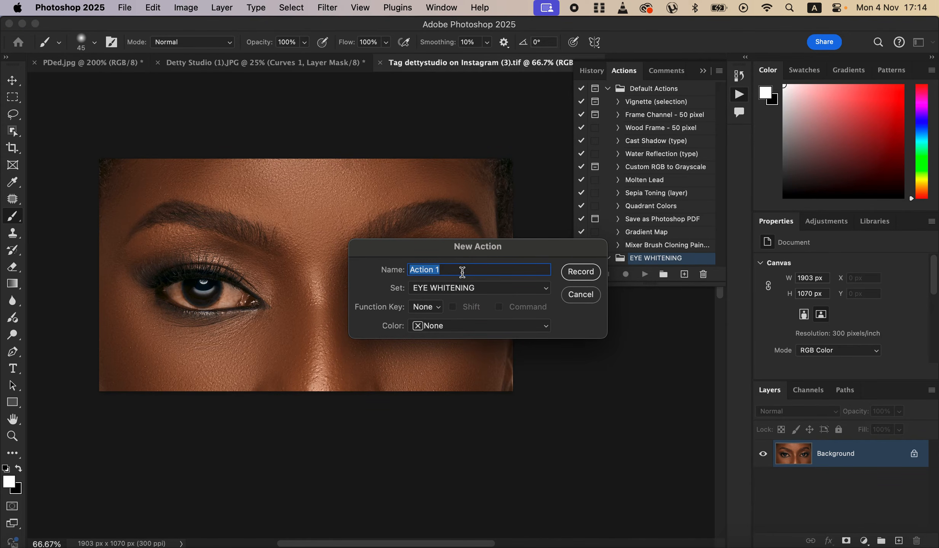
{"action": "type", "text": "Ey"}
{"action": "left_click", "coordinate": [429, 303]}
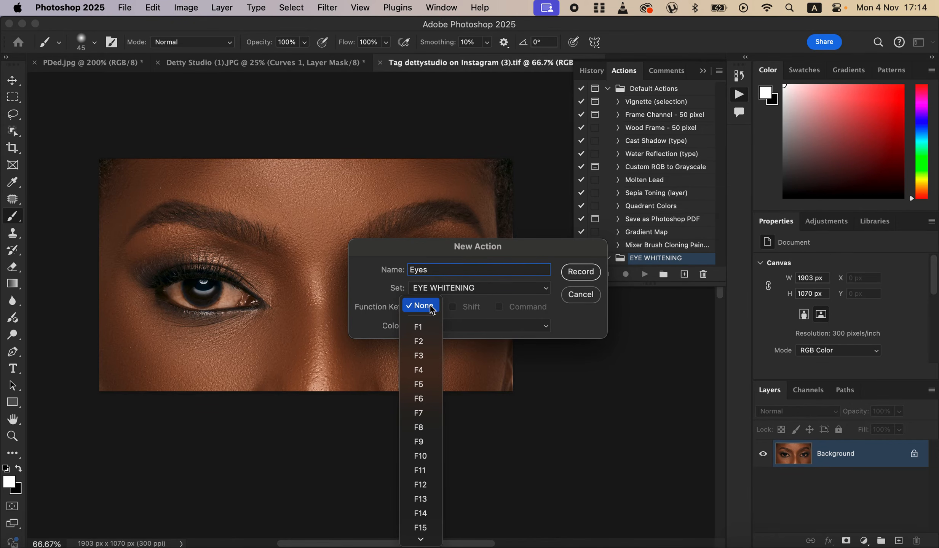
{"action": "left_click", "coordinate": [431, 307]}
{"action": "left_click", "coordinate": [453, 323]}
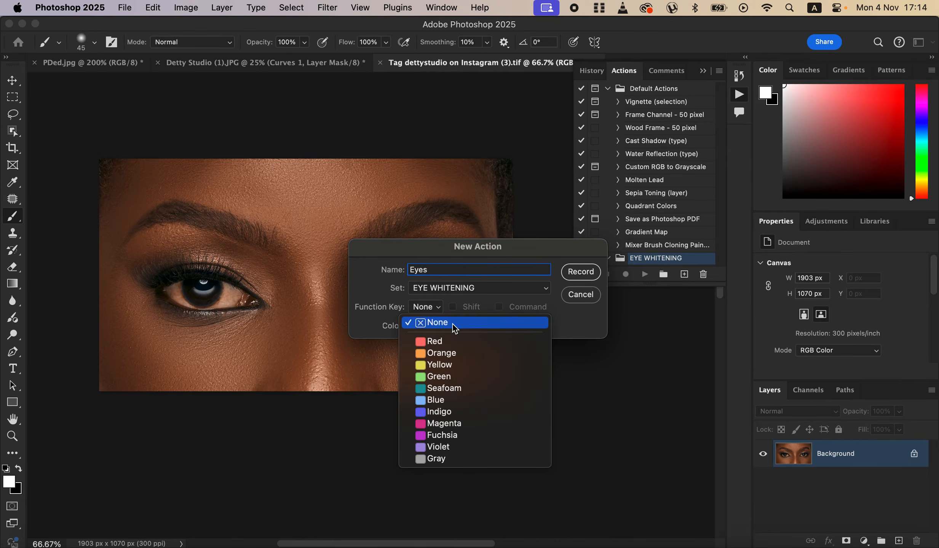
{"action": "left_click", "coordinate": [454, 355]}
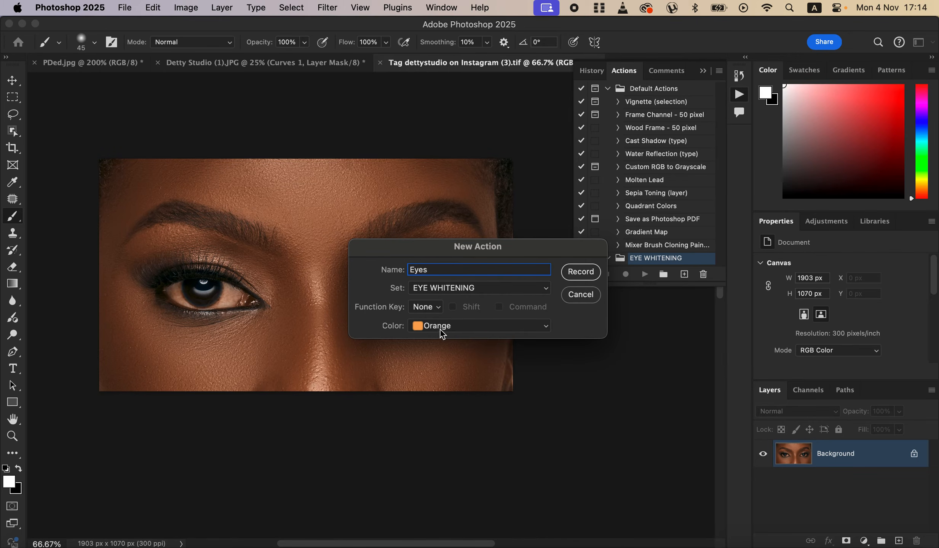
{"action": "left_click", "coordinate": [433, 308]}
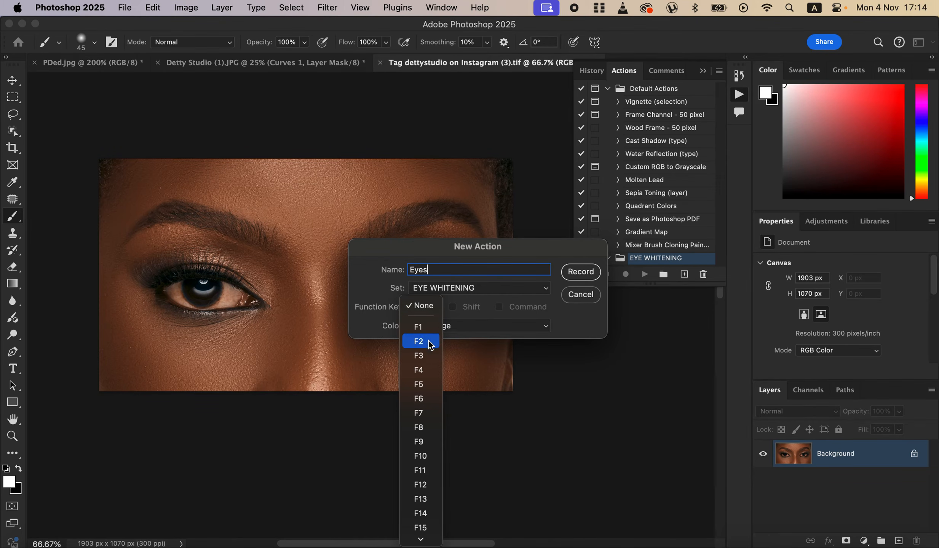
{"action": "left_click", "coordinate": [445, 309]}
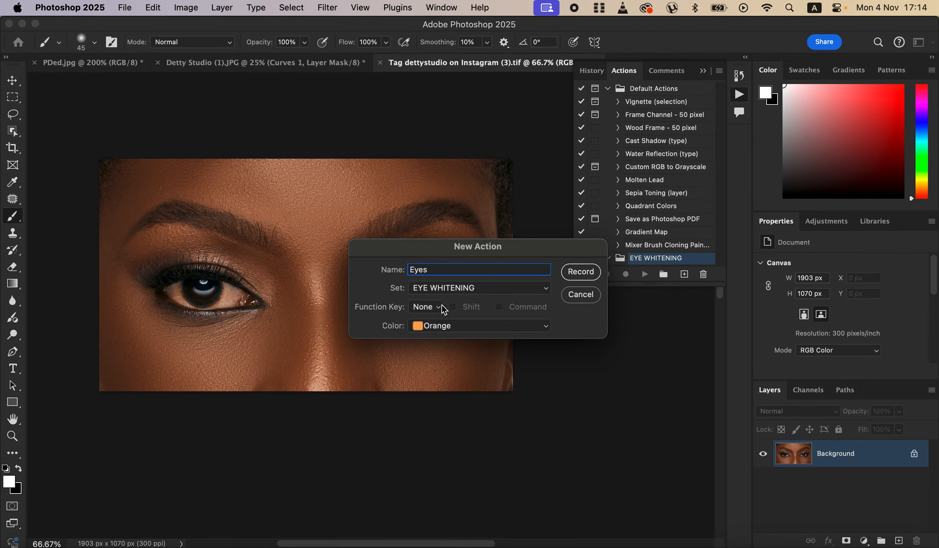
{"action": "left_click", "coordinate": [583, 272]}
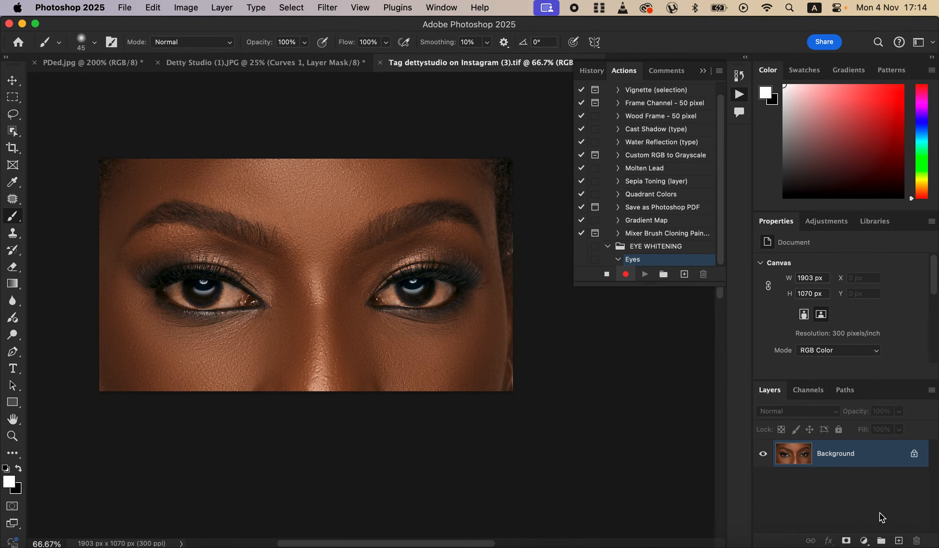
Add a Hue/Saturation adjustment layer with Saturation at -78 and Lightness at +4
{"action": "left_click", "coordinate": [864, 541]}
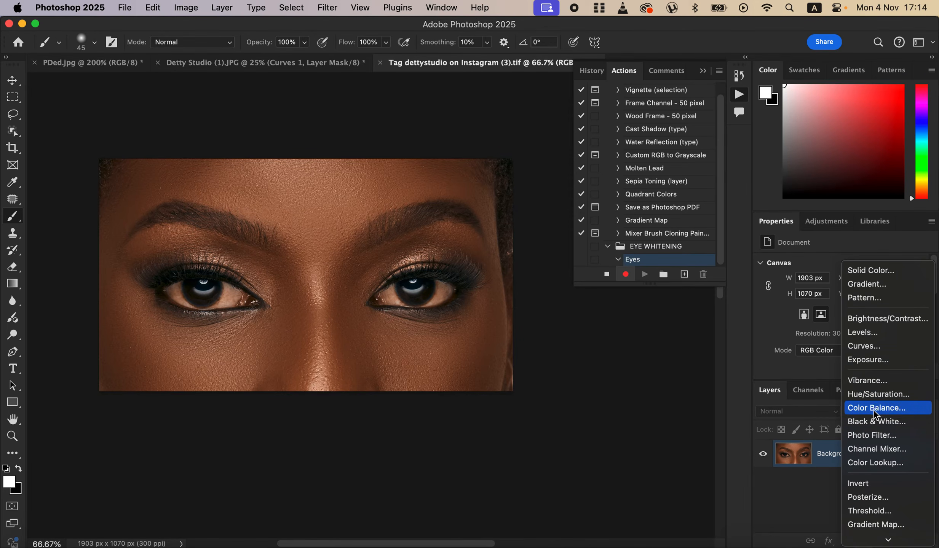
{"action": "left_click", "coordinate": [877, 397]}
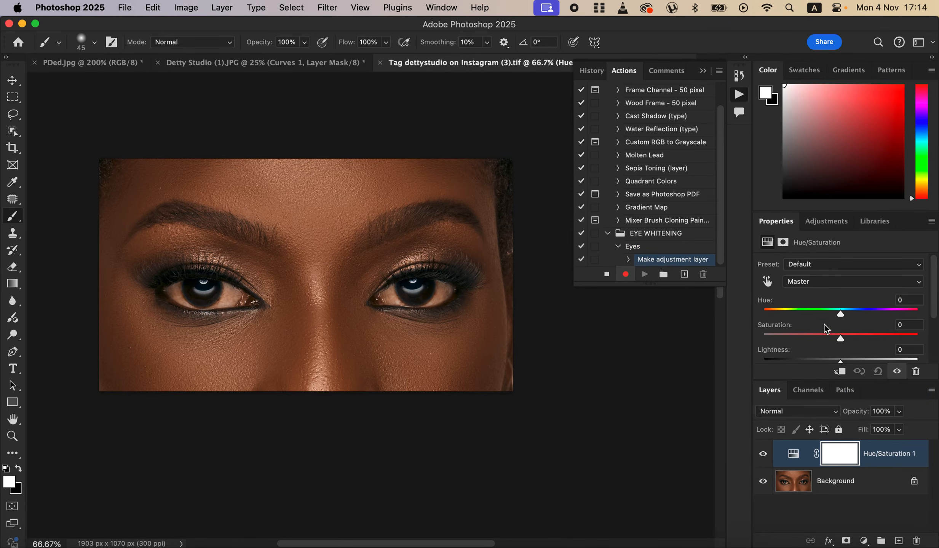
{"action": "left_click", "coordinate": [812, 282]}
{"action": "left_click", "coordinate": [811, 282]}
{"action": "left_click_drag", "start_coordinate": [841, 338], "coordinate": [793, 339]}
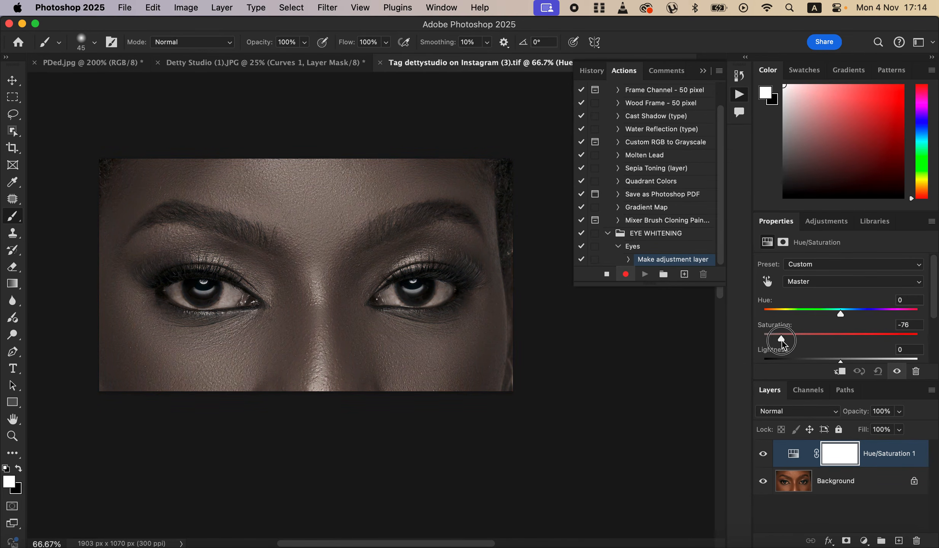
{"action": "left_click_drag", "start_coordinate": [781, 343], "coordinate": [779, 342]}
{"action": "scroll", "coordinate": [849, 348], "scroll_direction": "down", "scroll_amount": 2}
{"action": "left_click_drag", "start_coordinate": [841, 344], "coordinate": [845, 345]}
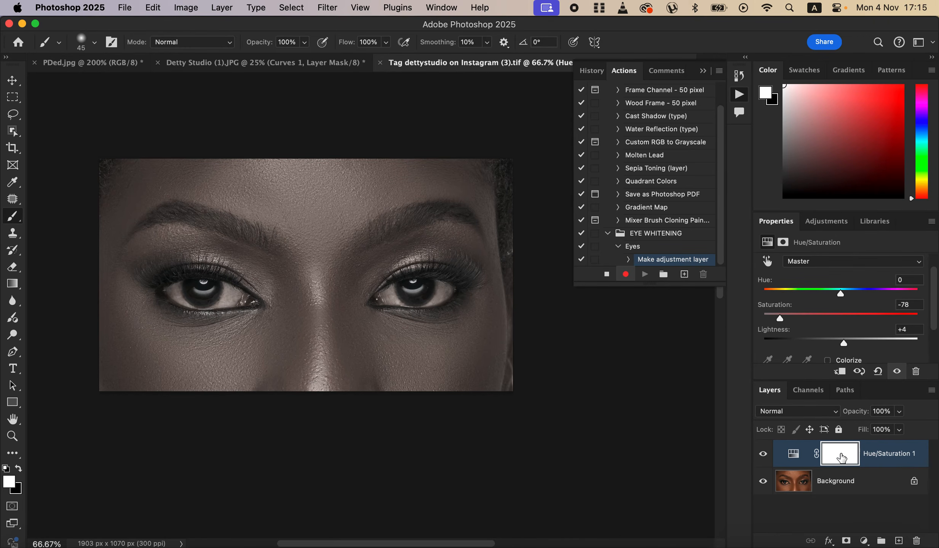
Invert the Hue/Saturation layer's mask, activate the Brush tool, and stop recording the action
{"action": "key", "text": "super+i"}
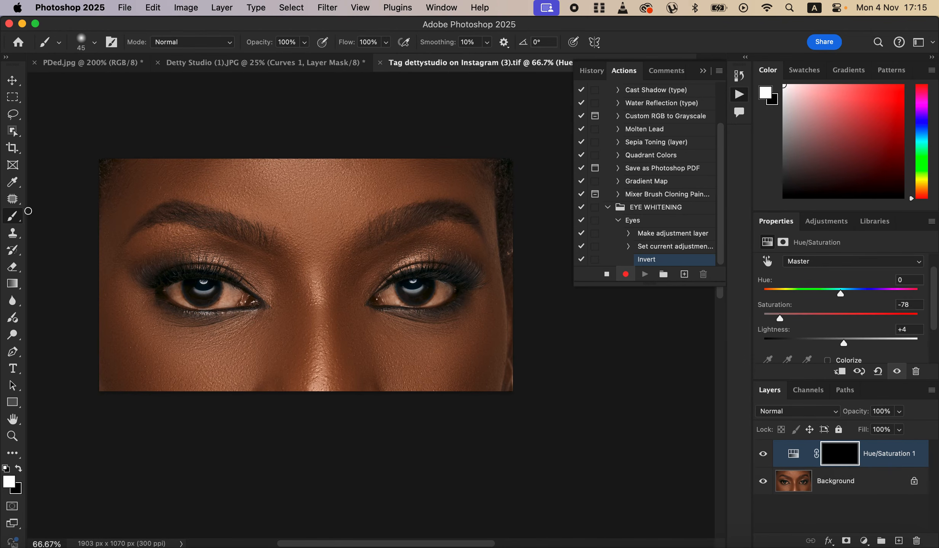
{"action": "right_click", "coordinate": [15, 217]}
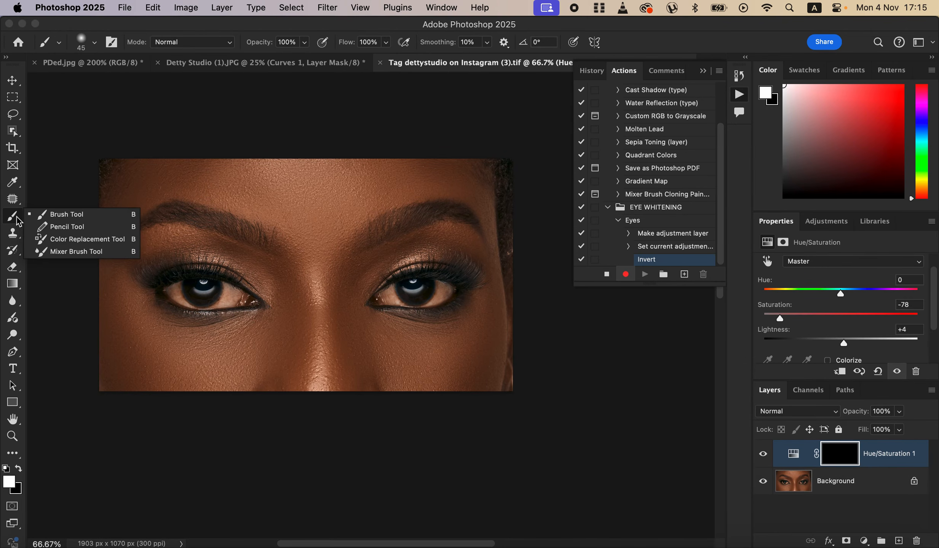
{"action": "left_click", "coordinate": [43, 212]}
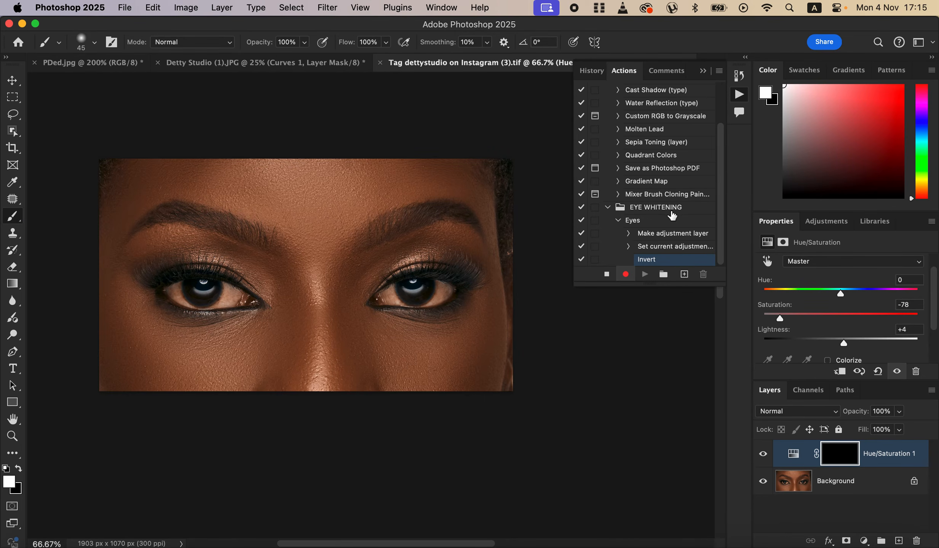
{"action": "left_click", "coordinate": [605, 276]}
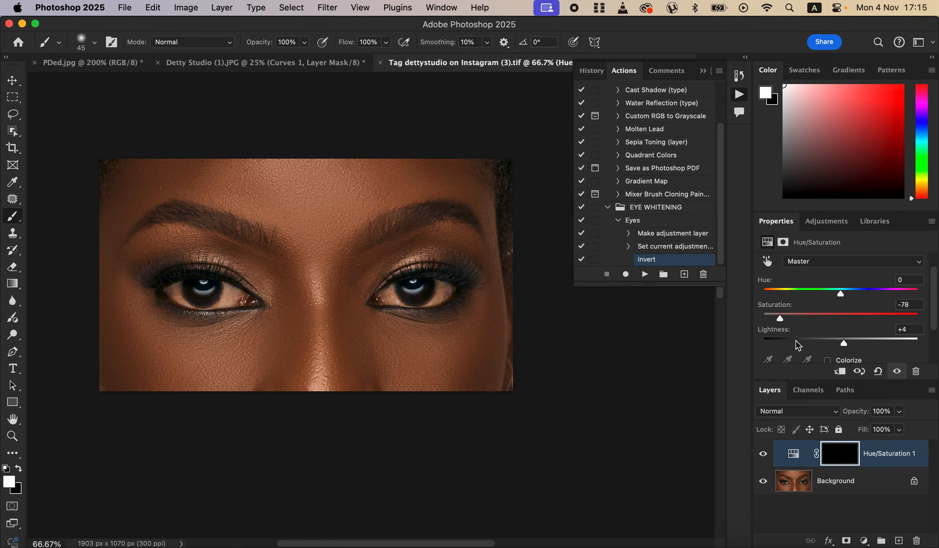
Delete the Hue/Saturation layer and play the recorded Eyes action
{"action": "left_click_drag", "start_coordinate": [919, 461], "coordinate": [916, 541]}
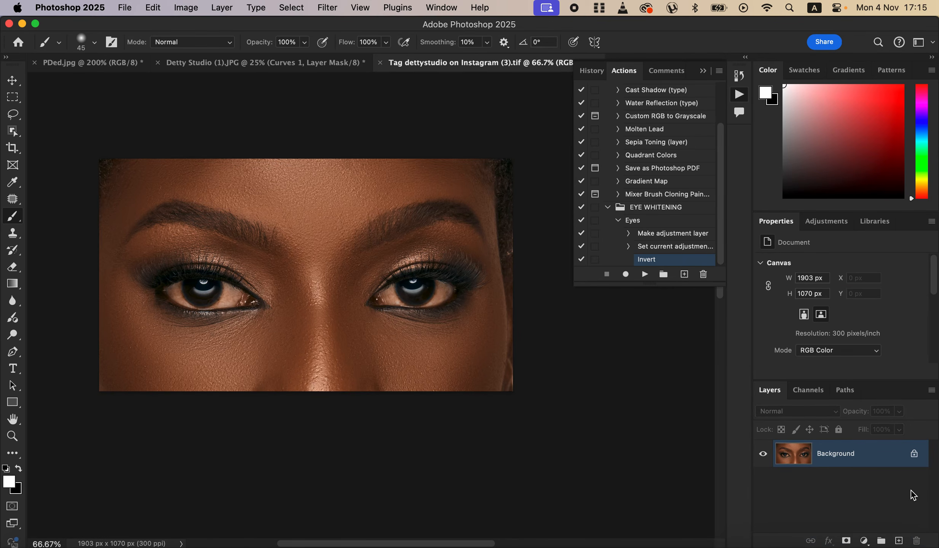
{"action": "left_click", "coordinate": [620, 222]}
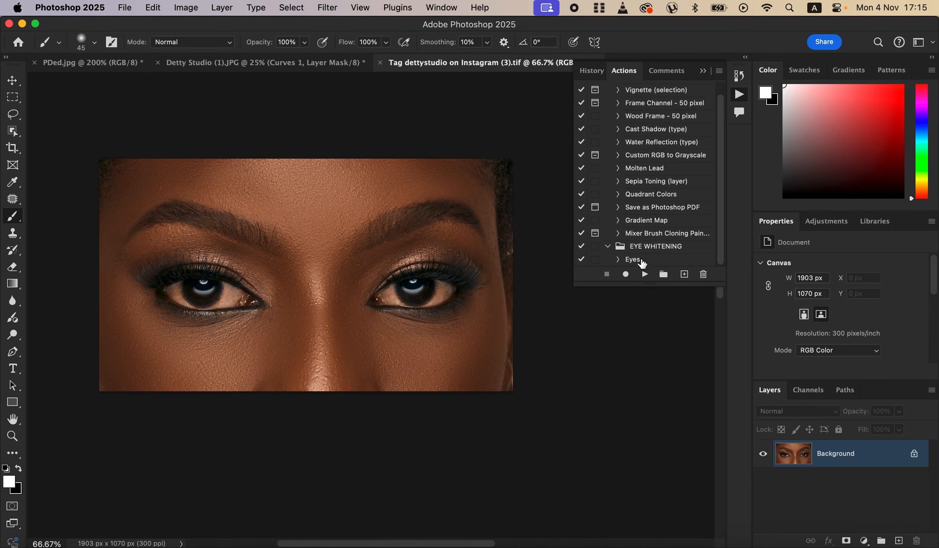
{"action": "left_click", "coordinate": [641, 261]}
{"action": "left_click", "coordinate": [645, 275]}
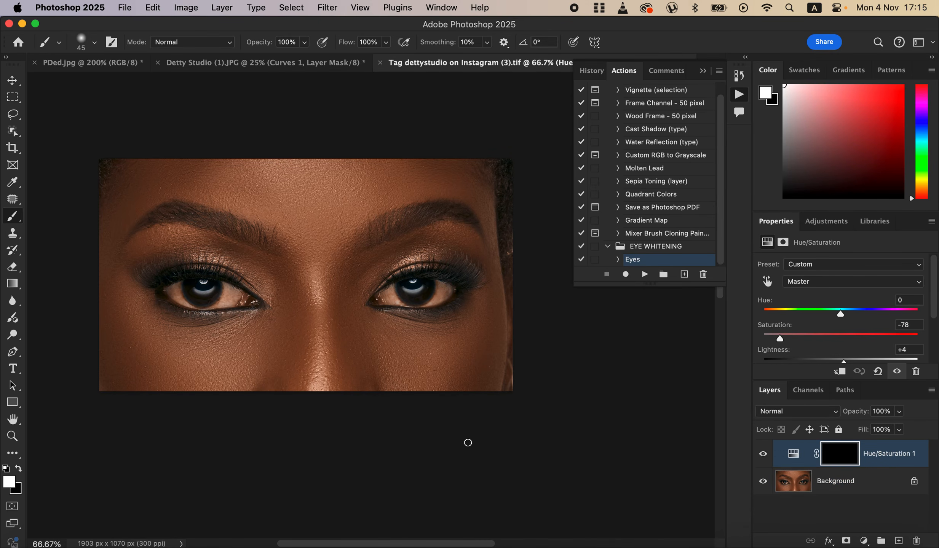
Paint white on the Hue/Saturation mask over the whites of both eyes
{"action": "key", "text": "super+equal"}
{"action": "key", "text": "super+equal"}
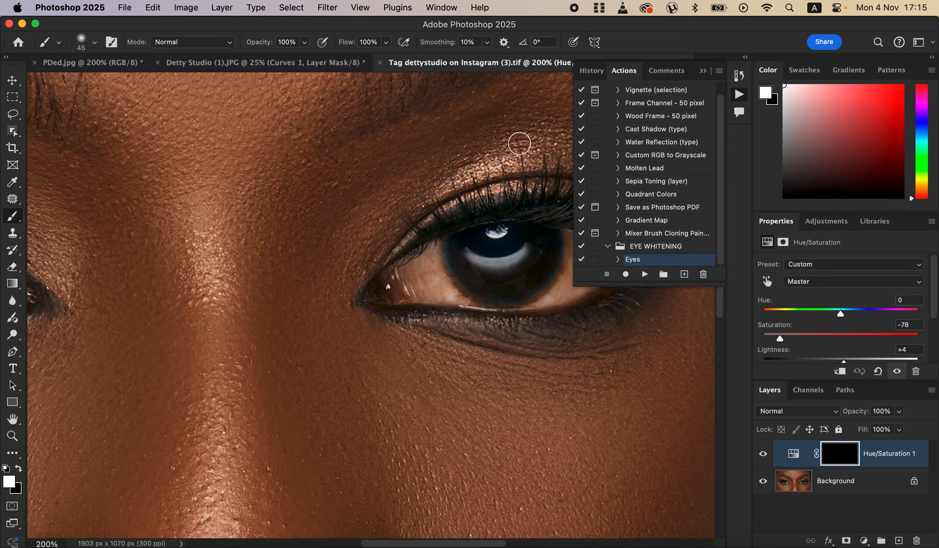
{"action": "mouse_move", "coordinate": [437, 253]}
{"action": "left_mouse_down"}
{"action": "mouse_move", "coordinate": [432, 279]}
{"action": "mouse_move", "coordinate": [432, 257]}
{"action": "mouse_move", "coordinate": [418, 273]}
{"action": "mouse_move", "coordinate": [429, 289]}
{"action": "mouse_move", "coordinate": [461, 292]}
{"action": "left_mouse_up"}
{"action": "left_click_drag", "start_coordinate": [523, 271], "coordinate": [432, 280]}
{"action": "mouse_move", "coordinate": [482, 260]}
{"action": "left_mouse_down"}
{"action": "mouse_move", "coordinate": [467, 300]}
{"action": "mouse_move", "coordinate": [431, 312]}
{"action": "mouse_move", "coordinate": [465, 294]}
{"action": "mouse_move", "coordinate": [477, 257]}
{"action": "mouse_move", "coordinate": [502, 262]}
{"action": "mouse_move", "coordinate": [495, 278]}
{"action": "mouse_move", "coordinate": [504, 278]}
{"action": "mouse_move", "coordinate": [461, 304]}
{"action": "mouse_move", "coordinate": [478, 245]}
{"action": "mouse_move", "coordinate": [479, 278]}
{"action": "mouse_move", "coordinate": [452, 297]}
{"action": "mouse_move", "coordinate": [381, 309]}
{"action": "left_mouse_up"}
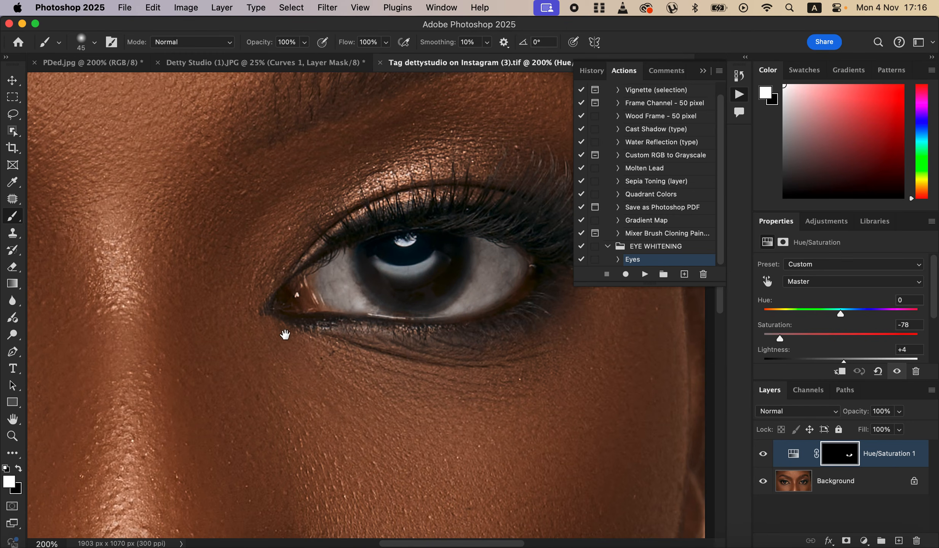
{"action": "left_click_drag", "start_coordinate": [295, 333], "coordinate": [549, 323]}
{"action": "mouse_move", "coordinate": [82, 244]}
{"action": "left_mouse_down"}
{"action": "mouse_move", "coordinate": [53, 247]}
{"action": "mouse_move", "coordinate": [62, 264]}
{"action": "mouse_move", "coordinate": [110, 292]}
{"action": "mouse_move", "coordinate": [143, 288]}
{"action": "mouse_move", "coordinate": [209, 242]}
{"action": "mouse_move", "coordinate": [189, 282]}
{"action": "mouse_move", "coordinate": [165, 296]}
{"action": "mouse_move", "coordinate": [194, 286]}
{"action": "mouse_move", "coordinate": [203, 239]}
{"action": "mouse_move", "coordinate": [228, 271]}
{"action": "mouse_move", "coordinate": [247, 263]}
{"action": "mouse_move", "coordinate": [187, 295]}
{"action": "mouse_move", "coordinate": [118, 295]}
{"action": "left_mouse_up"}
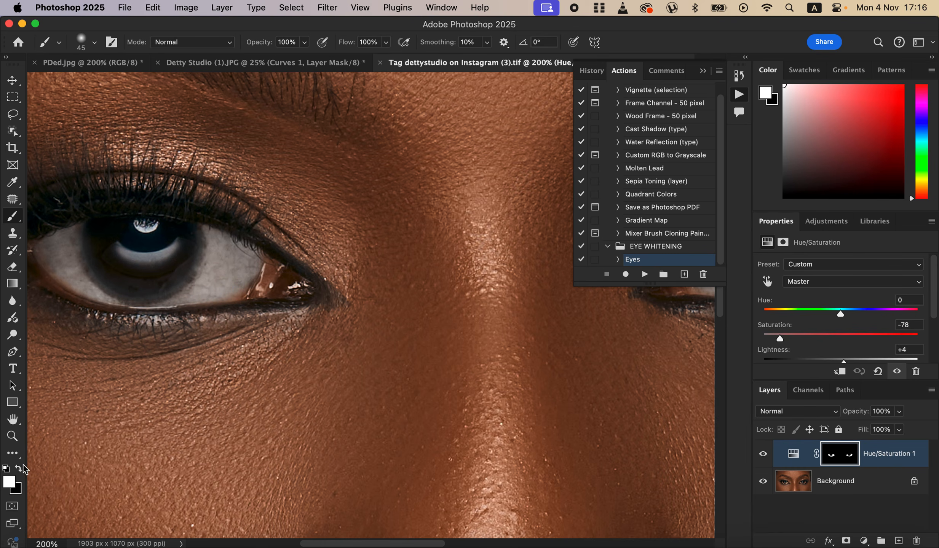
Try black on the mask over the image's left eye, undo it, and repaint that eye's white area in white
{"action": "left_click", "coordinate": [19, 468]}
{"action": "left_click", "coordinate": [220, 283]}
{"action": "key", "text": "super+z"}
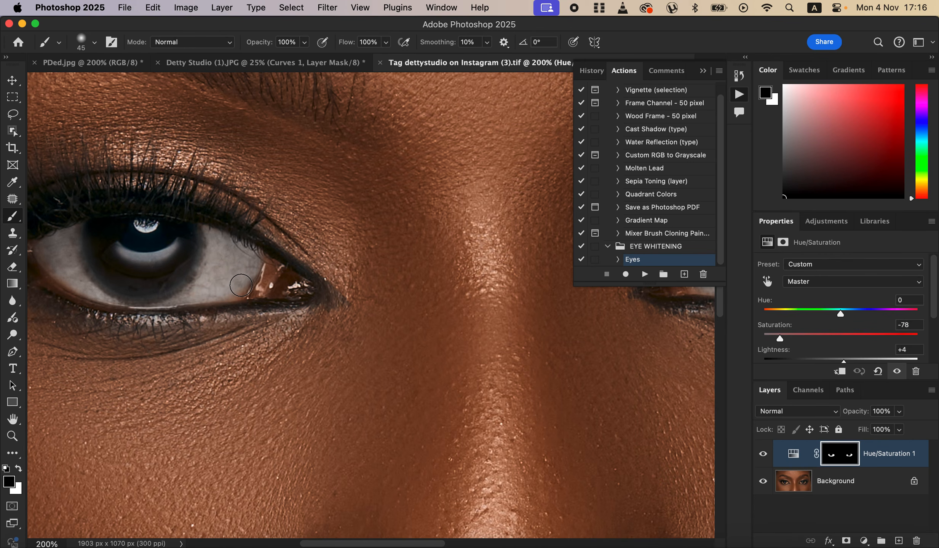
{"action": "key", "text": "x"}
{"action": "mouse_move", "coordinate": [235, 280]}
{"action": "left_mouse_down"}
{"action": "mouse_move", "coordinate": [148, 287]}
{"action": "mouse_move", "coordinate": [46, 263]}
{"action": "mouse_move", "coordinate": [65, 260]}
{"action": "left_mouse_up"}
{"action": "key", "text": "super+minus"}
{"action": "key", "text": "super+minus"}
{"action": "key", "text": "super+minus"}
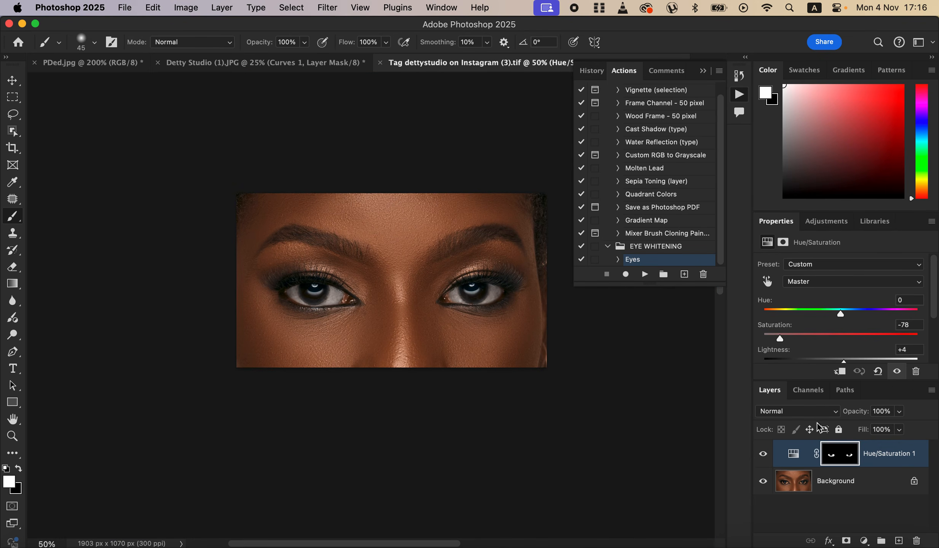
Delete the painted Hue/Saturation layer and play the Eyes action again for a fresh masked layer
{"action": "left_click_drag", "start_coordinate": [904, 462], "coordinate": [916, 541]}
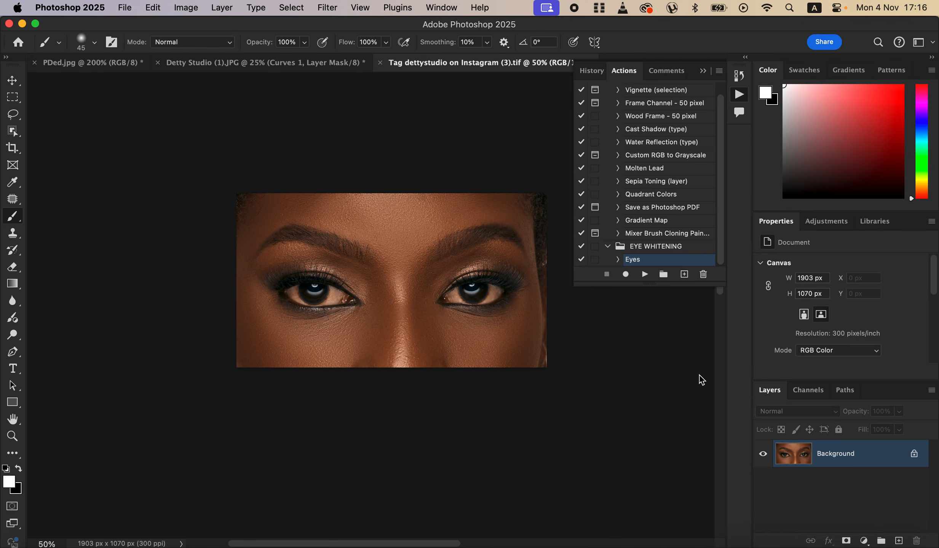
{"action": "left_click", "coordinate": [644, 274]}
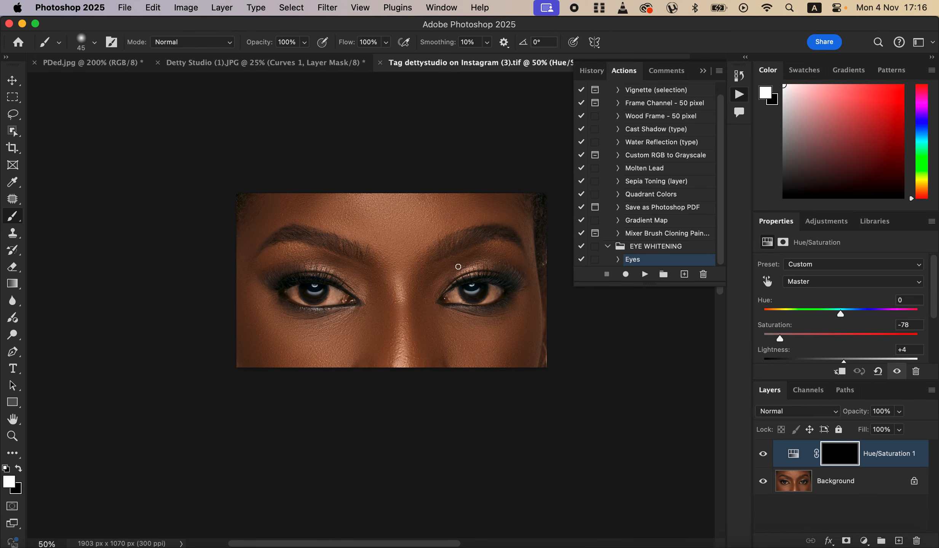
Brush white onto the new layer's mask over the whites of the left and right eyes
{"action": "key", "text": "super+plus"}
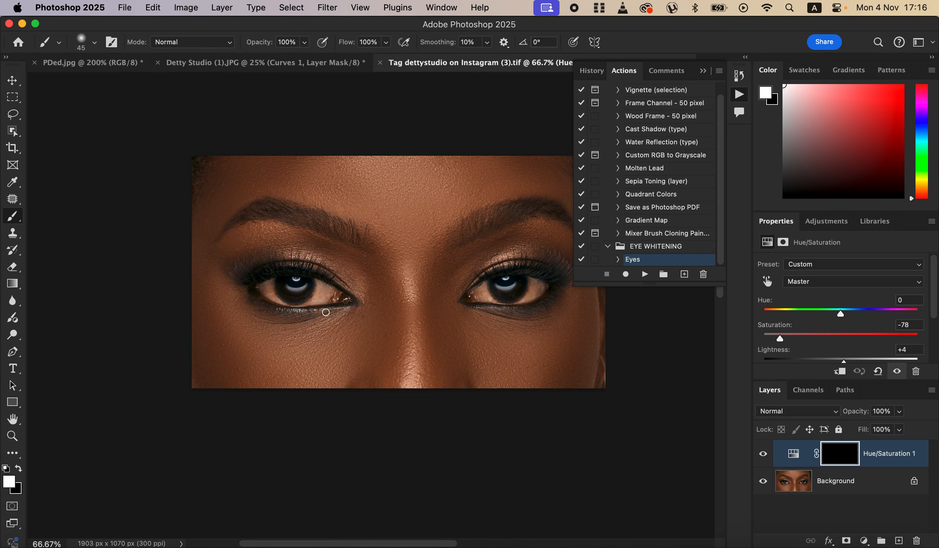
{"action": "mouse_move", "coordinate": [269, 282]}
{"action": "left_mouse_down"}
{"action": "mouse_move", "coordinate": [315, 290]}
{"action": "mouse_move", "coordinate": [309, 299]}
{"action": "mouse_move", "coordinate": [327, 287]}
{"action": "mouse_move", "coordinate": [315, 302]}
{"action": "mouse_move", "coordinate": [319, 284]}
{"action": "mouse_move", "coordinate": [310, 302]}
{"action": "mouse_move", "coordinate": [268, 294]}
{"action": "left_mouse_up"}
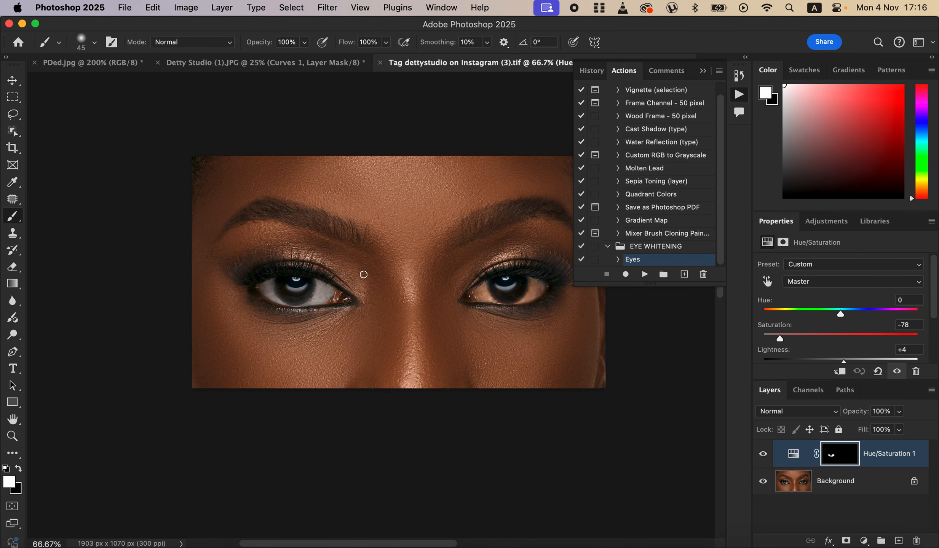
{"action": "mouse_move", "coordinate": [491, 289]}
{"action": "left_mouse_down"}
{"action": "mouse_move", "coordinate": [481, 294]}
{"action": "mouse_move", "coordinate": [528, 295]}
{"action": "mouse_move", "coordinate": [531, 280]}
{"action": "mouse_move", "coordinate": [535, 294]}
{"action": "mouse_move", "coordinate": [505, 303]}
{"action": "left_mouse_up"}
Compare the image with and without the Hue/Saturation layer and collapse the actions list
{"action": "left_click", "coordinate": [764, 455]}
{"action": "left_click", "coordinate": [764, 455]}
{"action": "left_click", "coordinate": [763, 456]}
{"action": "left_click", "coordinate": [762, 456]}
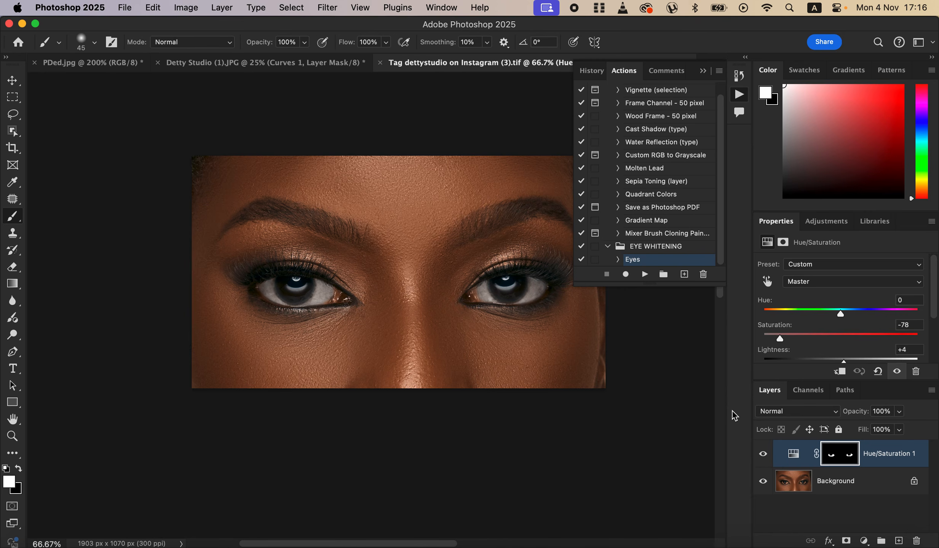
{"action": "left_click", "coordinate": [703, 71]}
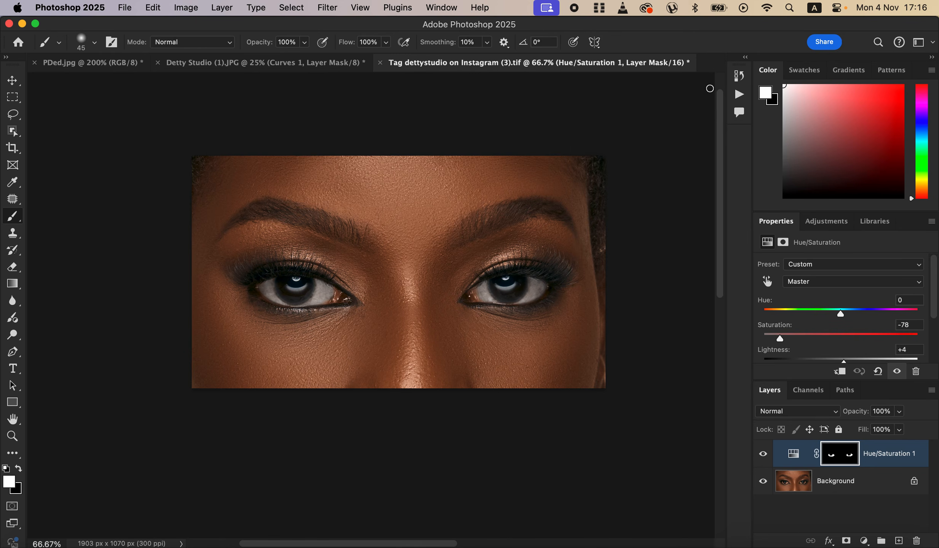